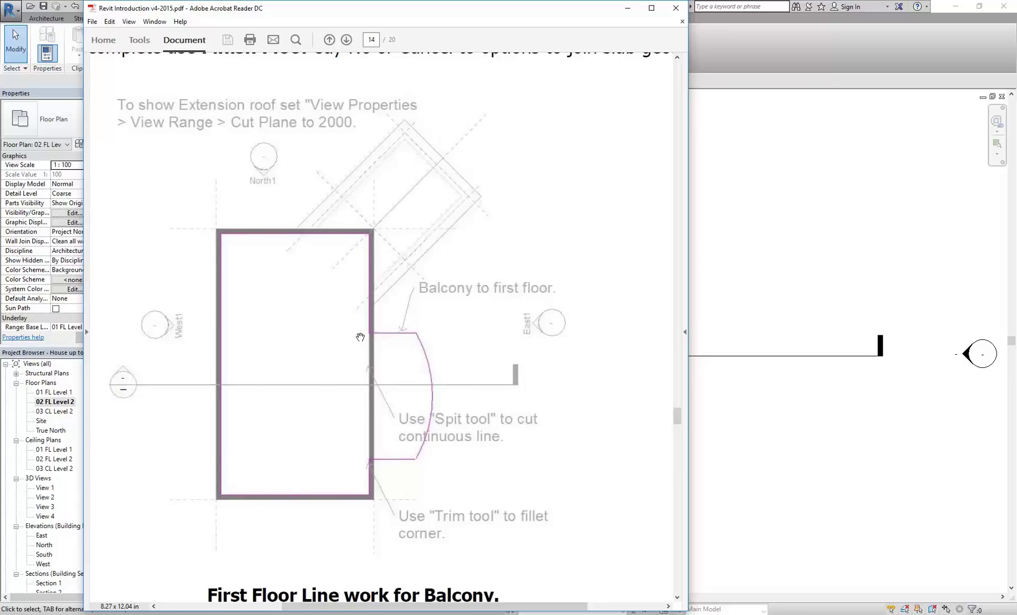
Show the 02 FL Level 2 plan under the Architecture tab and review the Floor dropdown options.
left_click(797, 475)
middle_click_drag(456, 344, 466, 345)
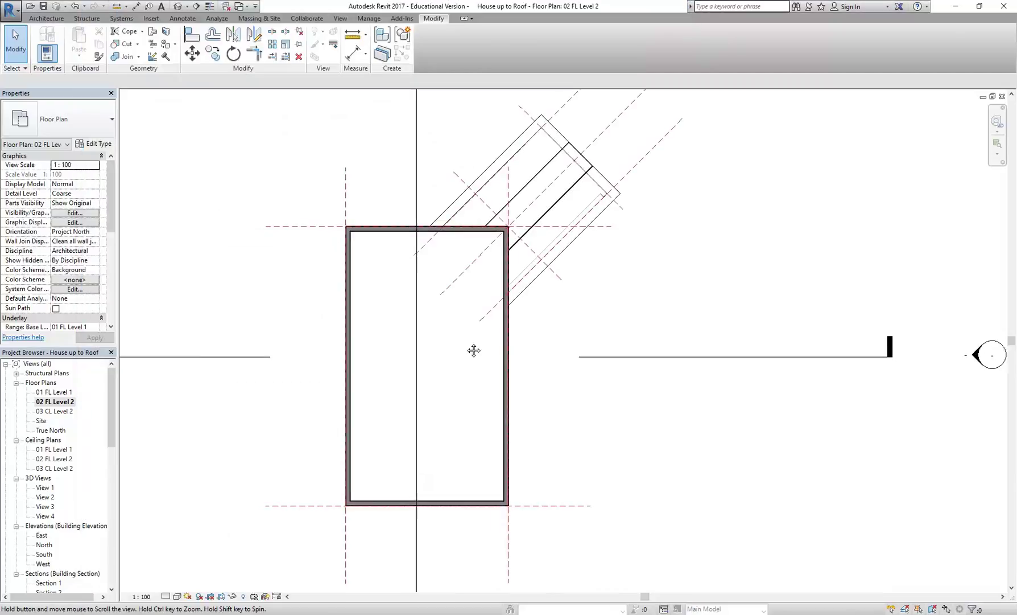
left_click(43, 19)
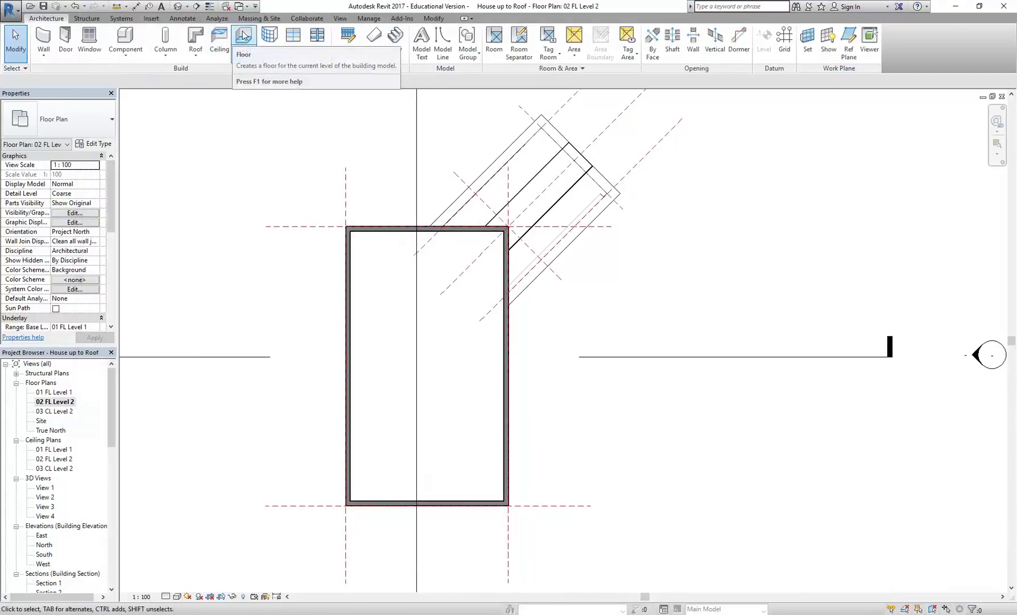
left_click(50, 403)
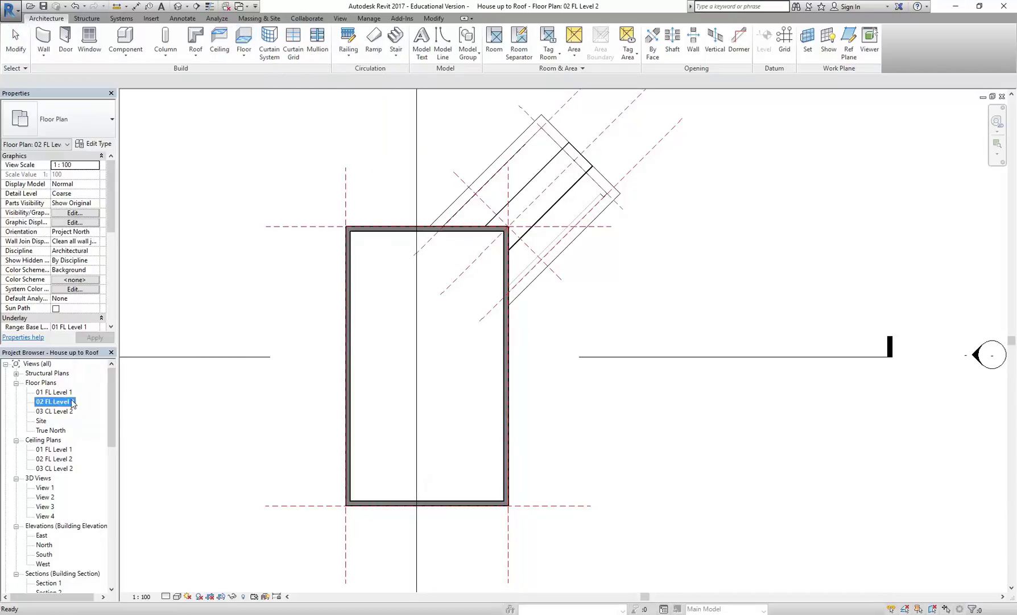
left_click(245, 54)
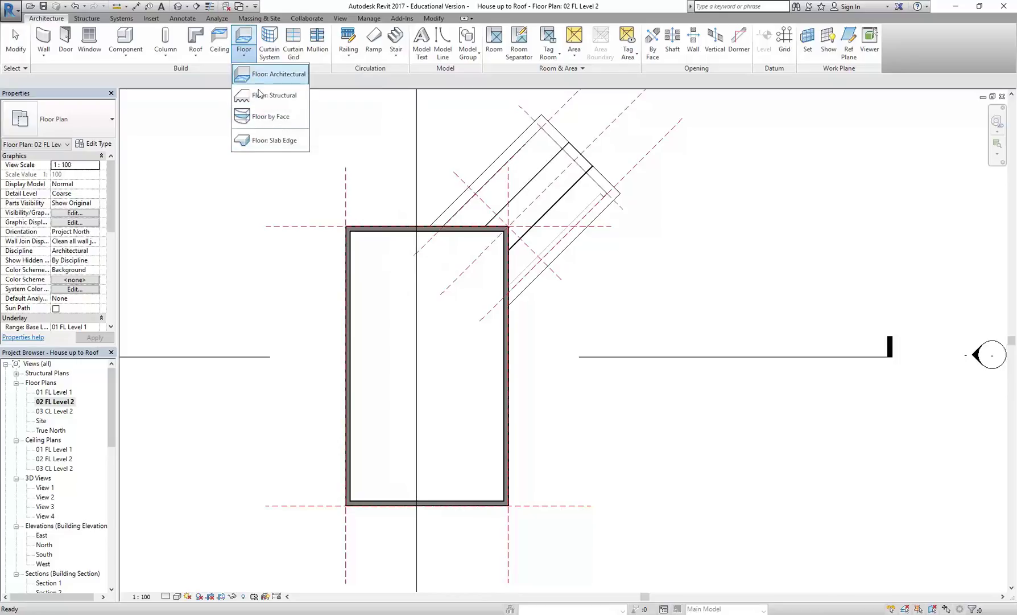
left_click(212, 80)
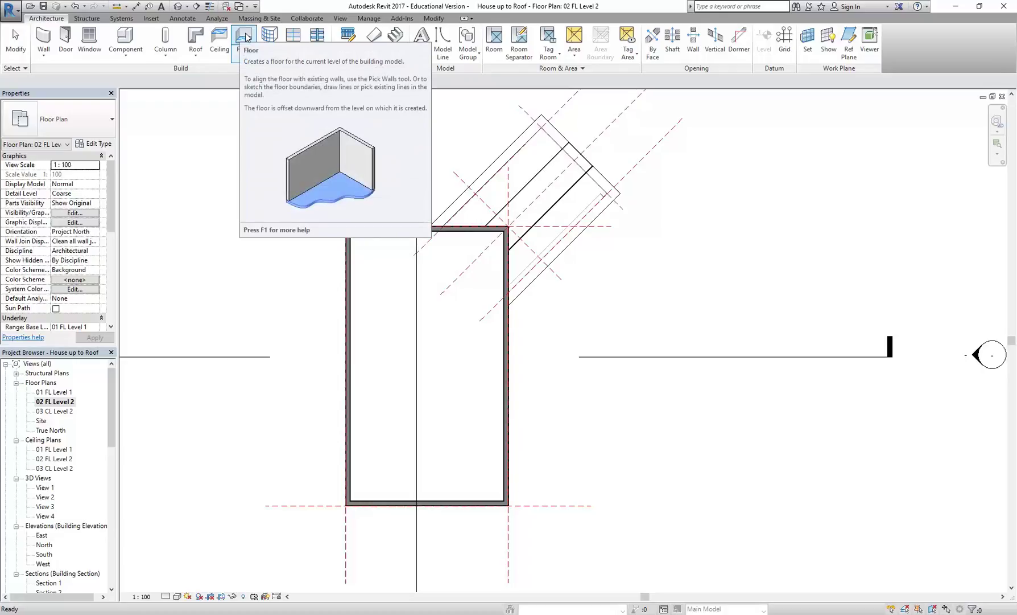
Sketch a floor from the top, right, bottom and left walls, finish it, and join it to the walls.
left_click(247, 37)
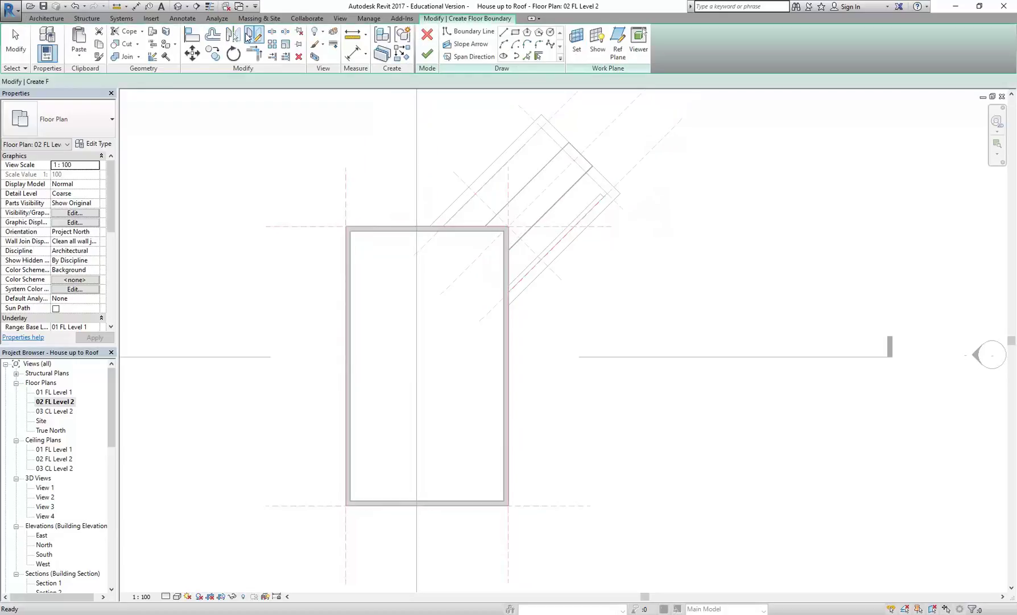
left_click(392, 235)
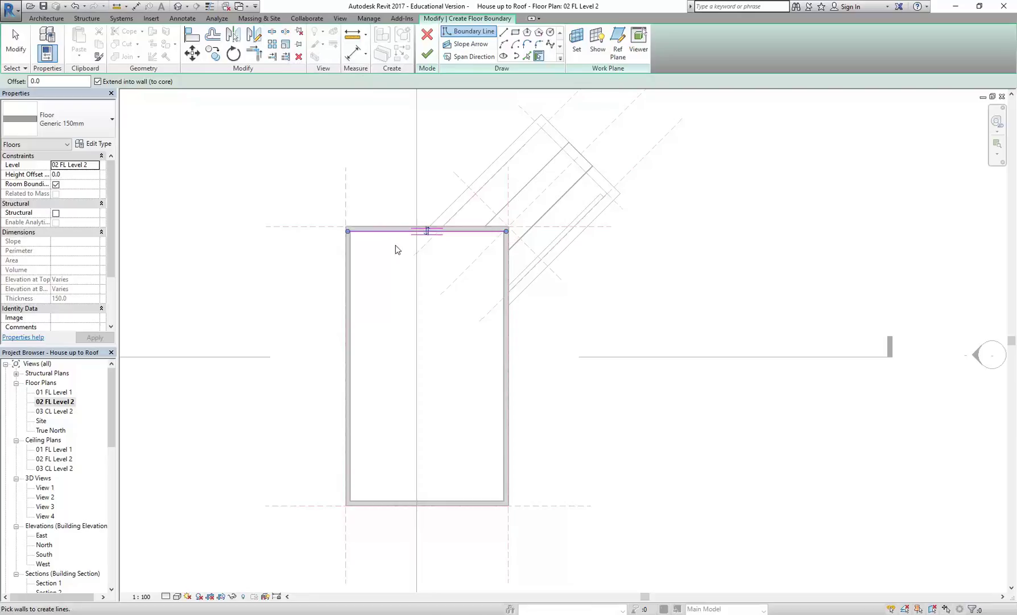
left_click(503, 310)
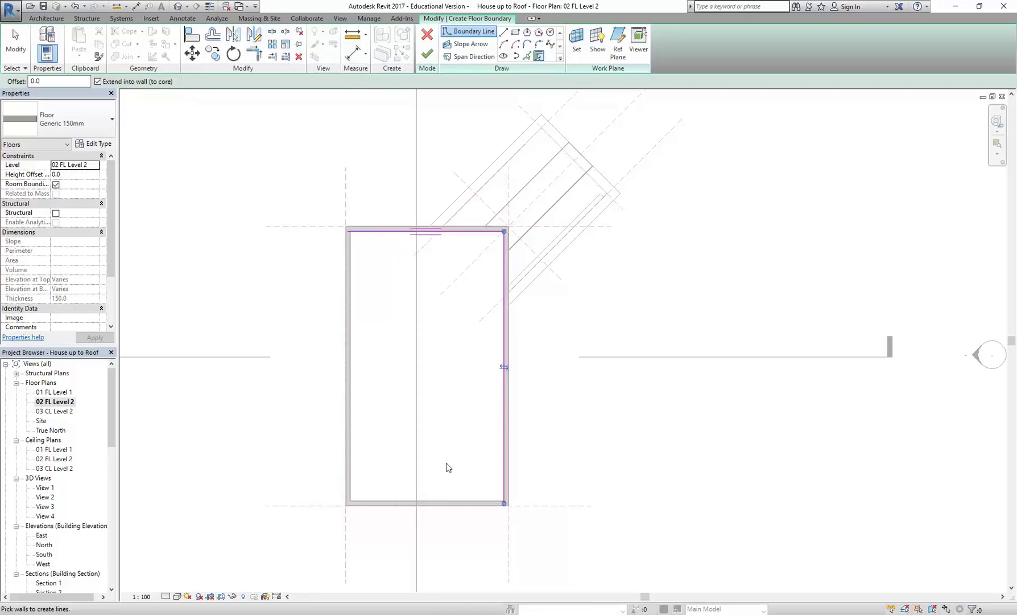
left_click(455, 506)
left_click(350, 419)
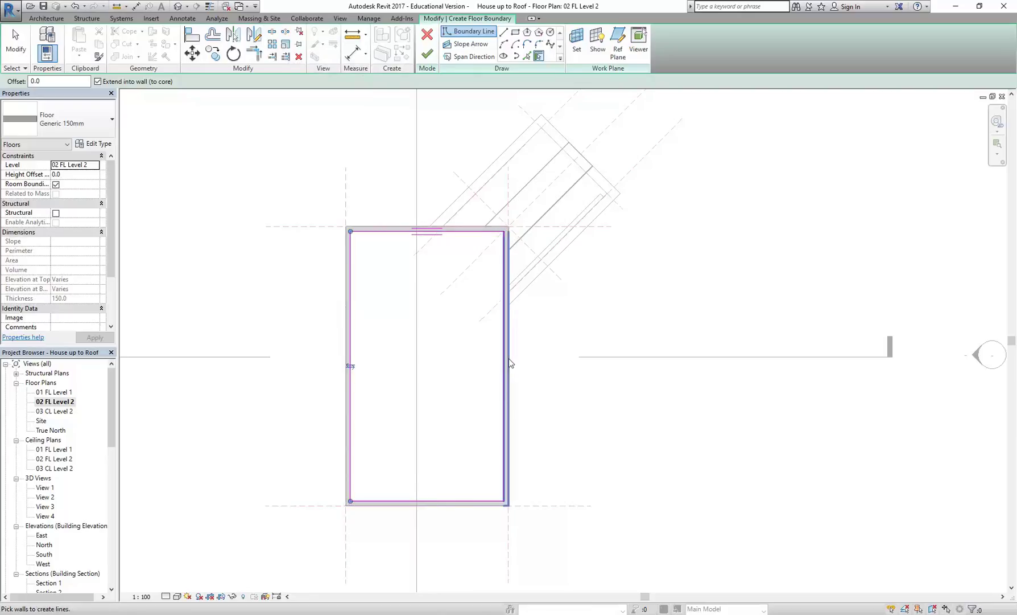
left_click(508, 255)
left_click(427, 53)
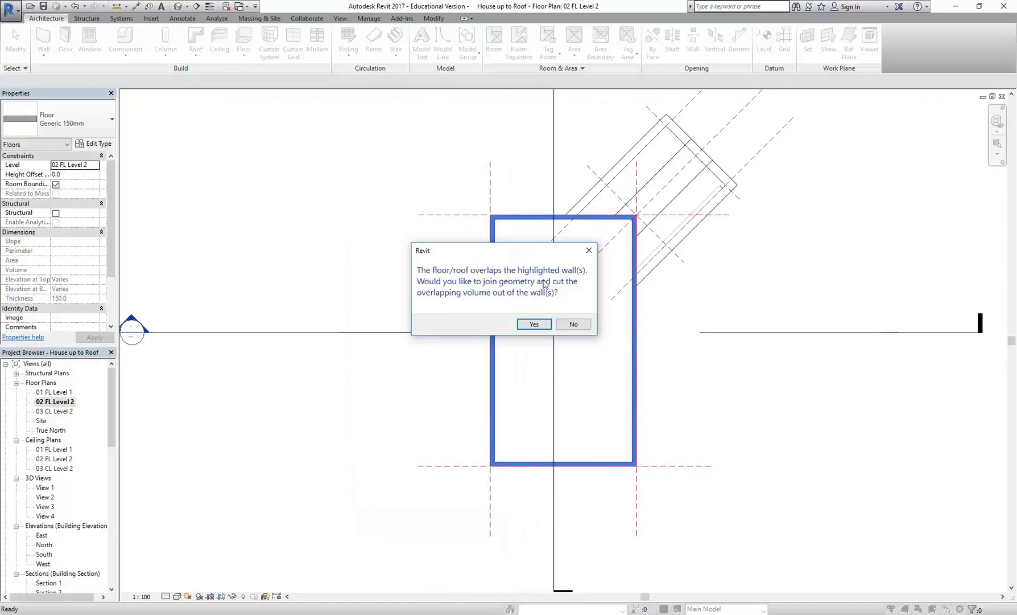
left_click(533, 324)
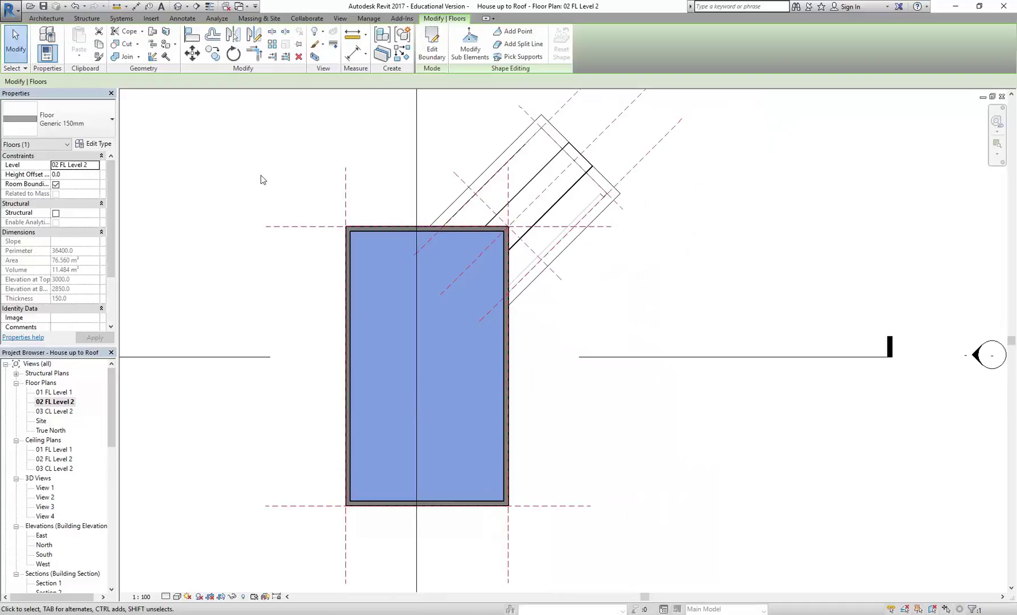
Deselect the new floor and open the Section 1 view from the Project Browser.
left_click(240, 434)
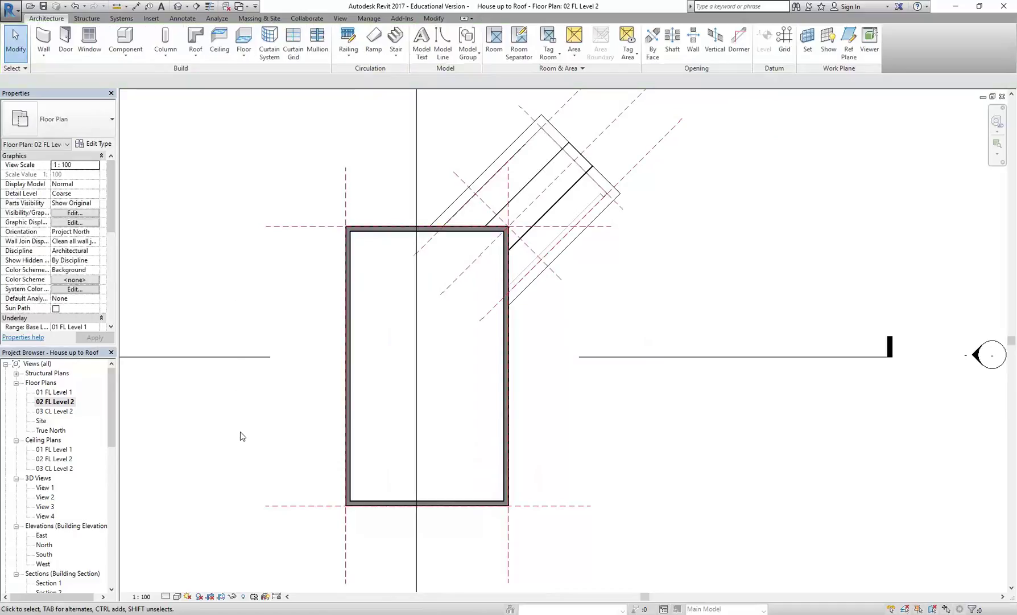
scroll(290, 398, "down", 4)
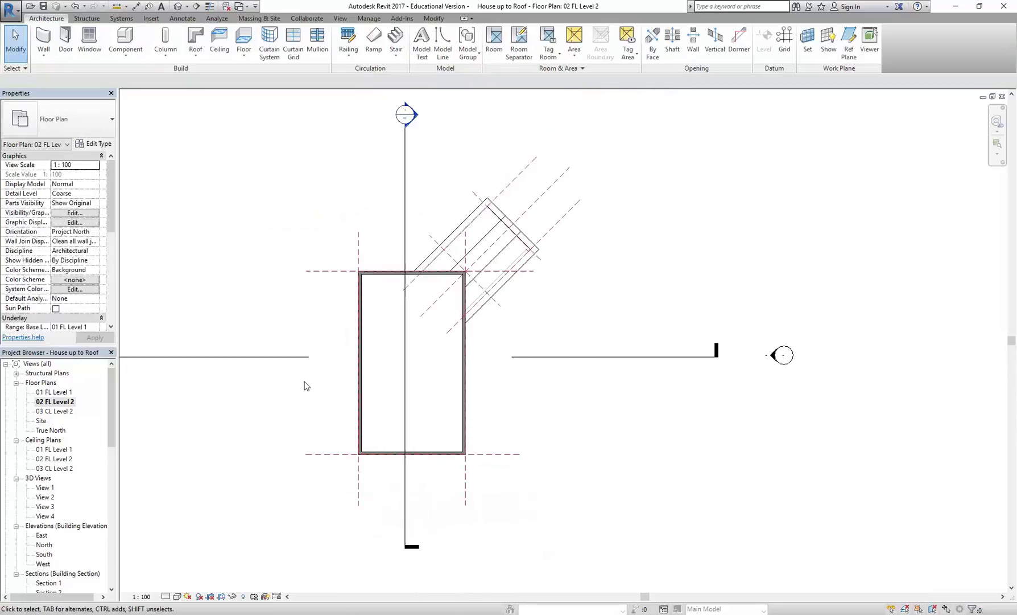
middle_click_drag(319, 305, 422, 308)
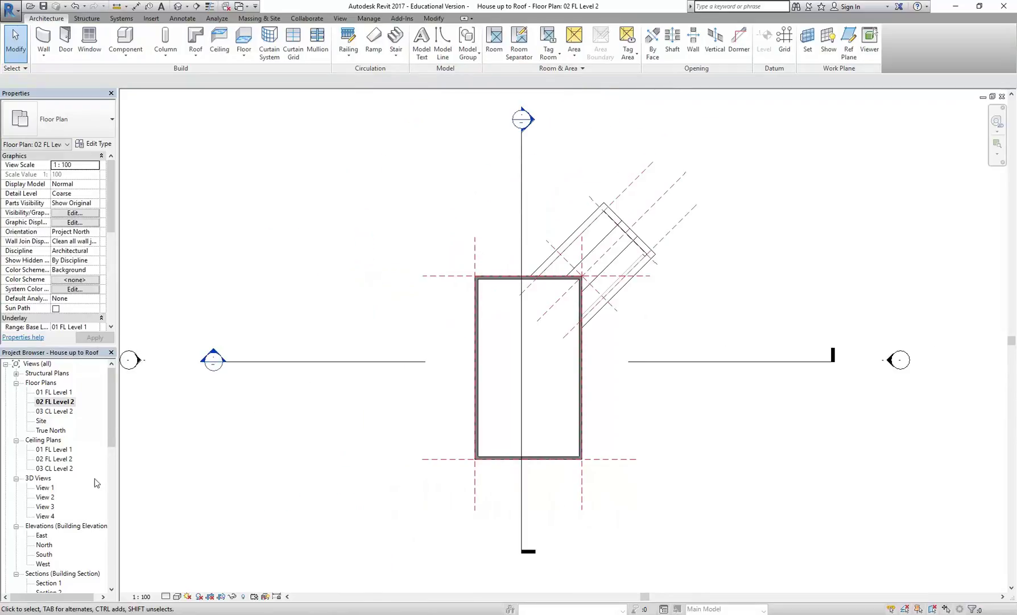
left_click_drag(114, 408, 114, 452)
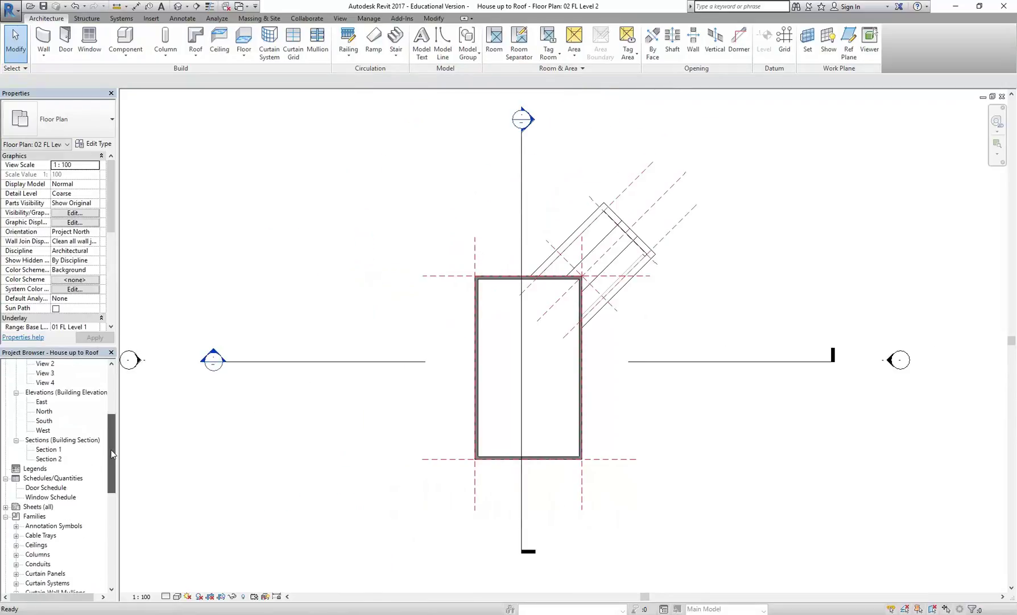
double_click(49, 449)
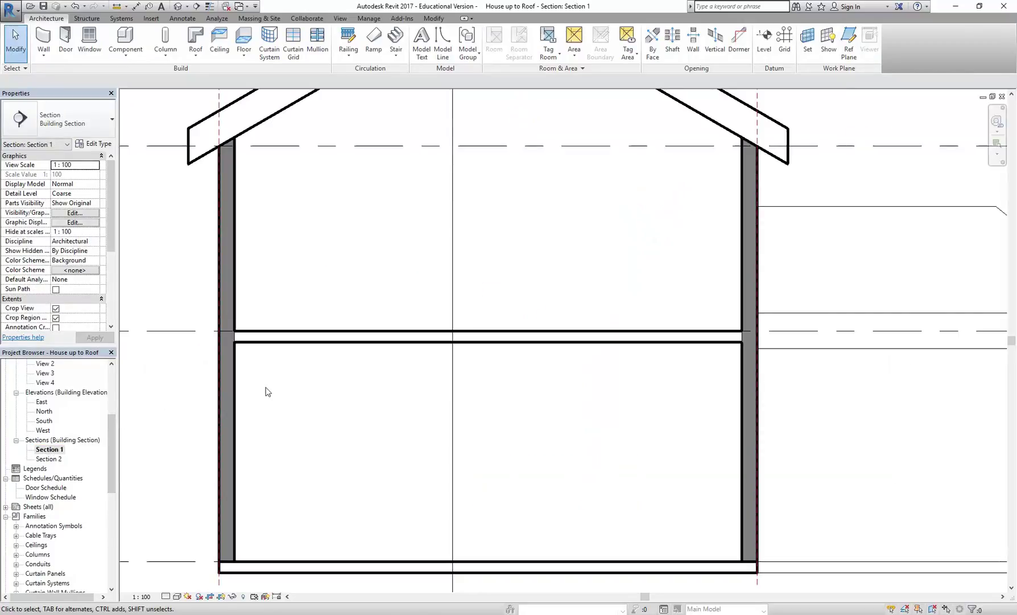
Select the upper Level 2 floor in the section and start Edit Boundary.
left_click(364, 343)
left_click(336, 565)
left_click(299, 375)
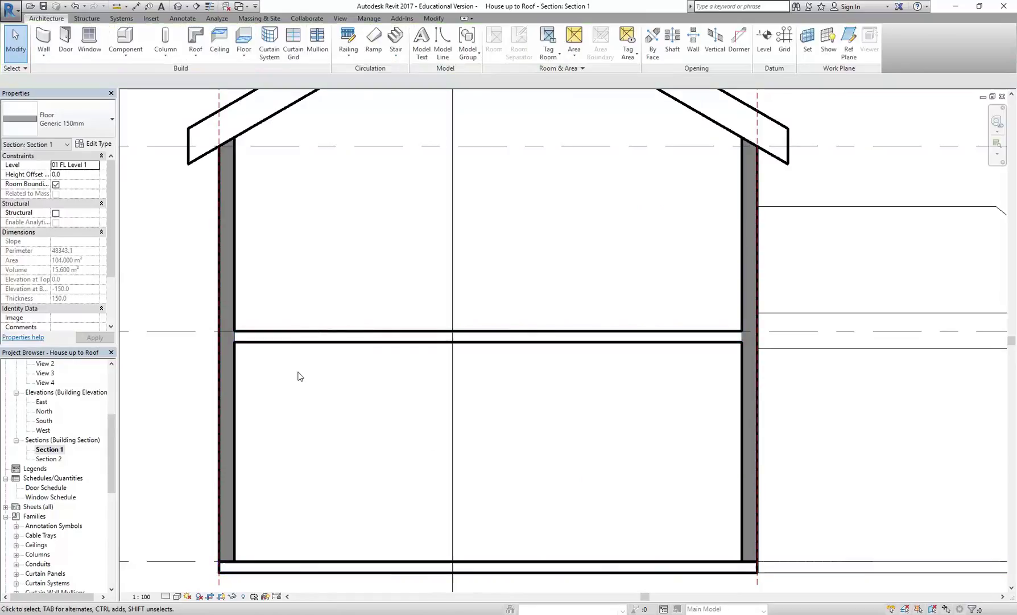
left_click(341, 339)
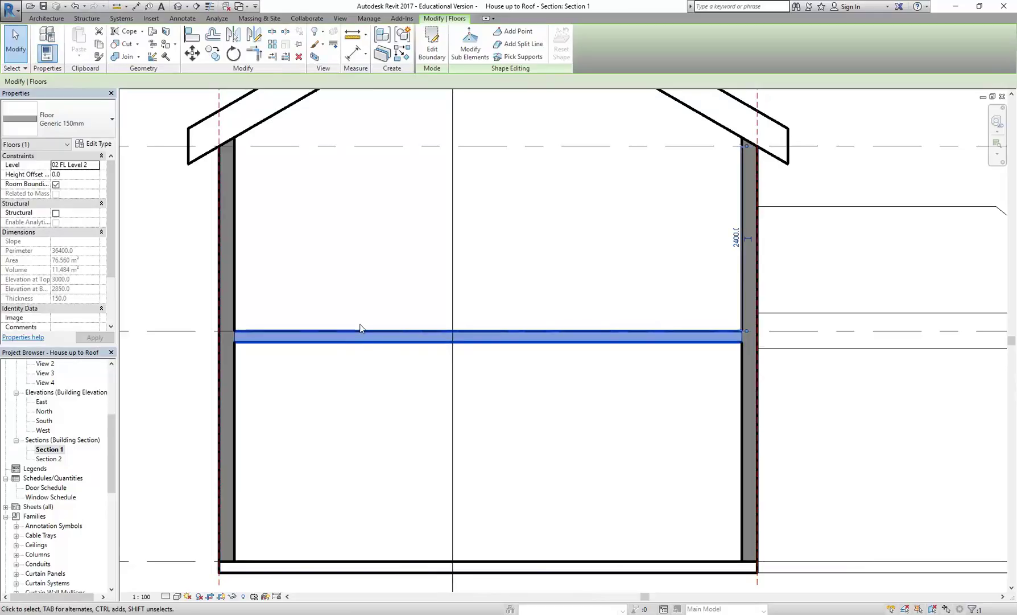
left_click(431, 46)
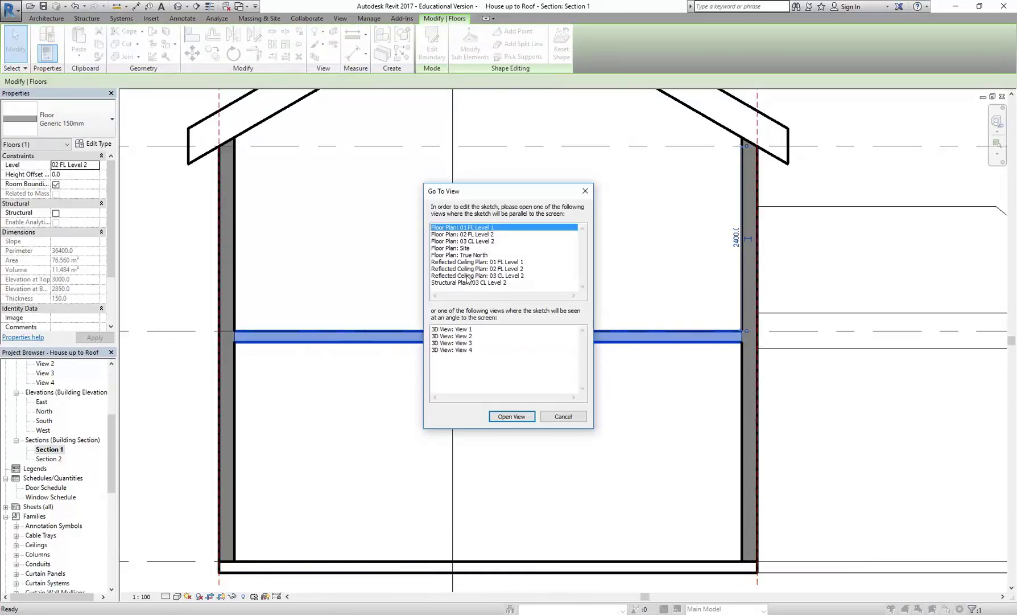
Open the sketch in the Floor Plan: 02 FL Level 2 view.
left_click(467, 241)
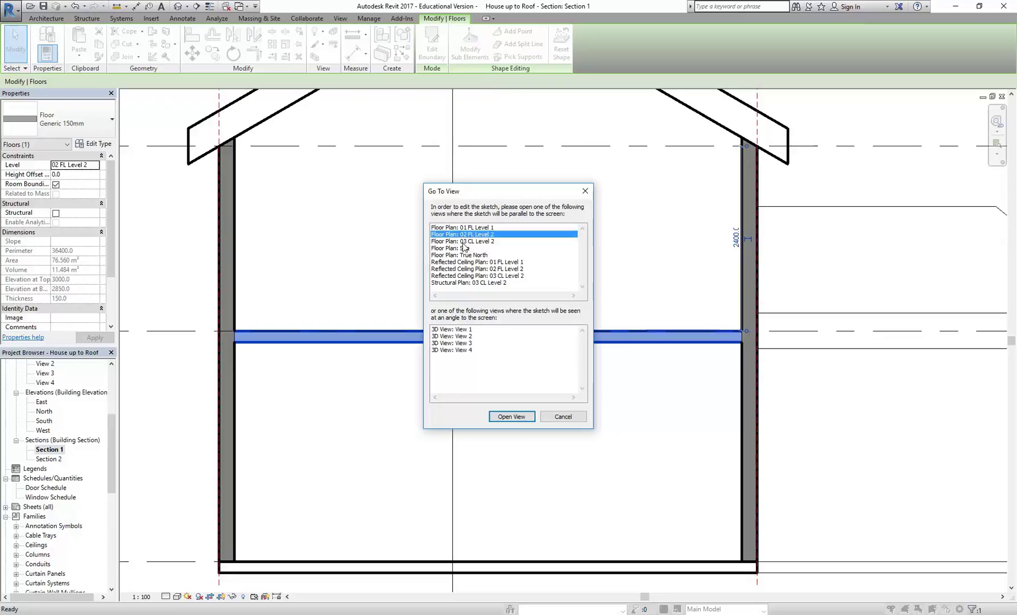
left_click(465, 283)
left_click(472, 234)
left_click(495, 417)
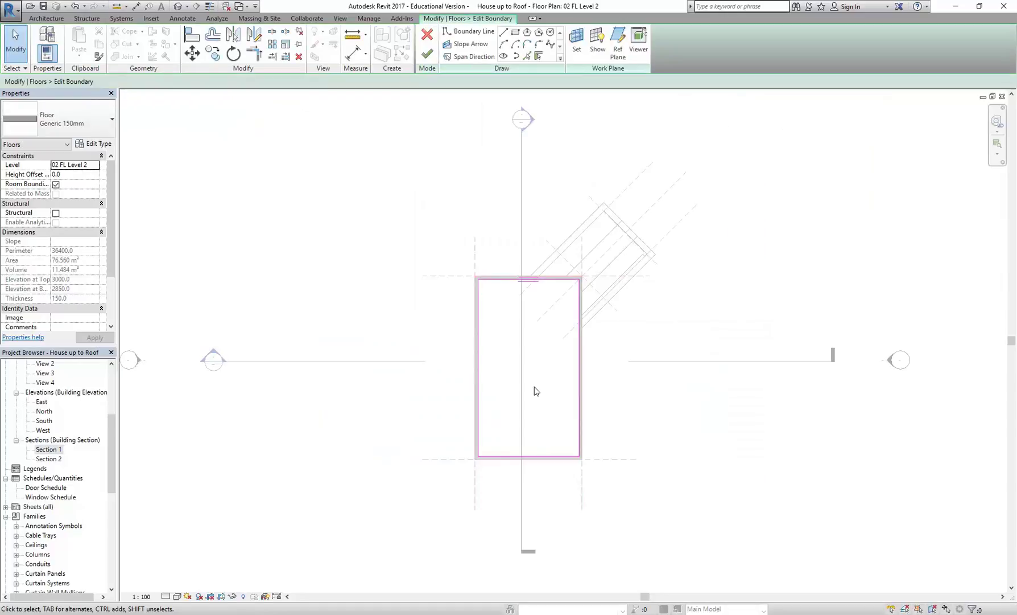
scroll(540, 391, "up", 2)
middle_click_drag(540, 391, 304, 388)
scroll(325, 382, "up", 2)
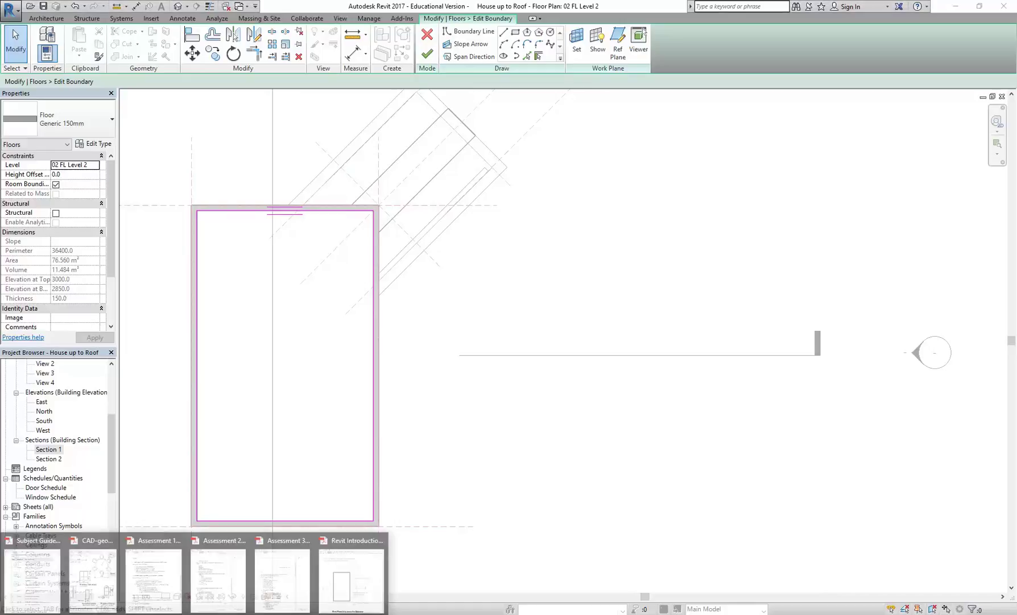
Show page 14 of the Revit Introduction PDF on first-floor balcony line work.
left_click(359, 580)
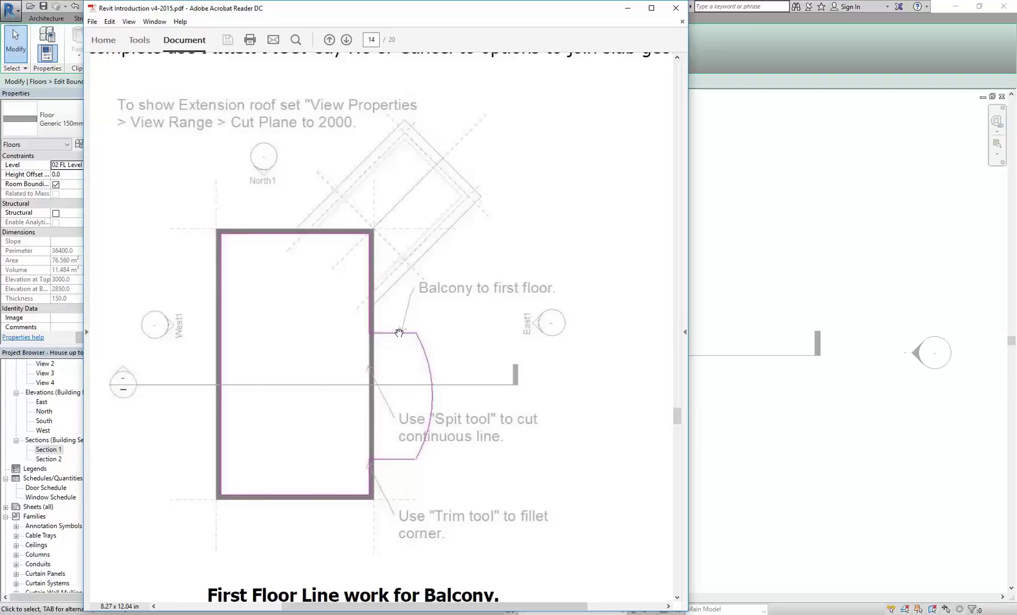
In the Level 2 boundary sketch, try Pick Walls, check the guide, then choose the straight Line tool.
left_click(747, 459)
middle_click_drag(438, 418, 471, 427)
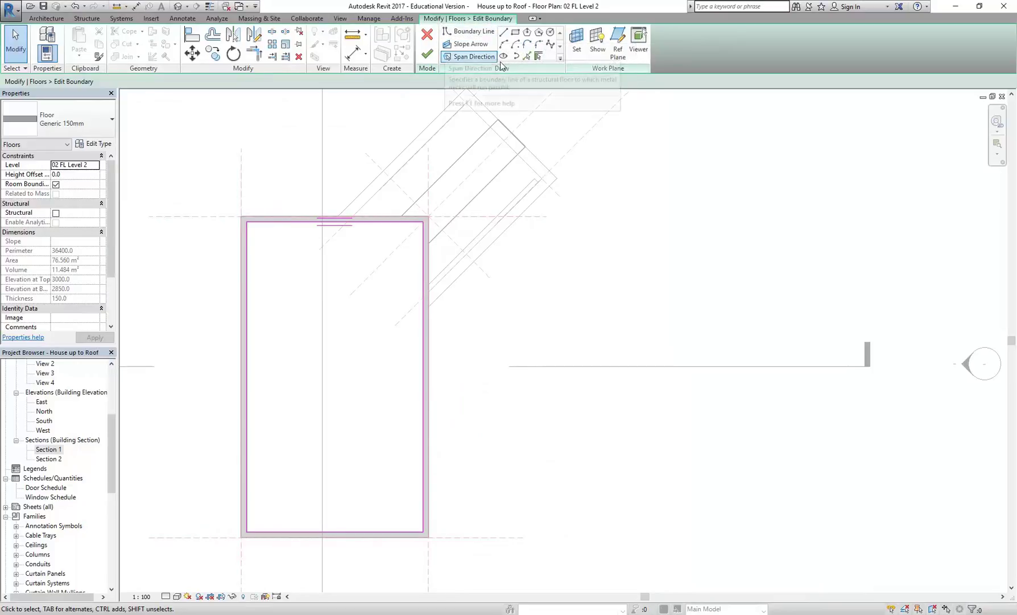
left_click(538, 56)
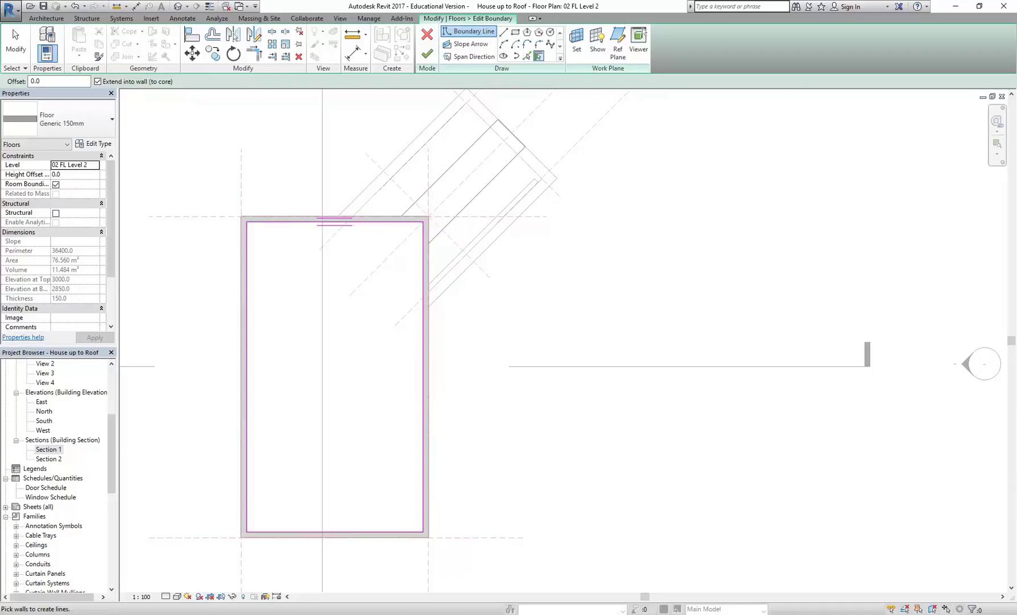
mouse_move(405, 569)
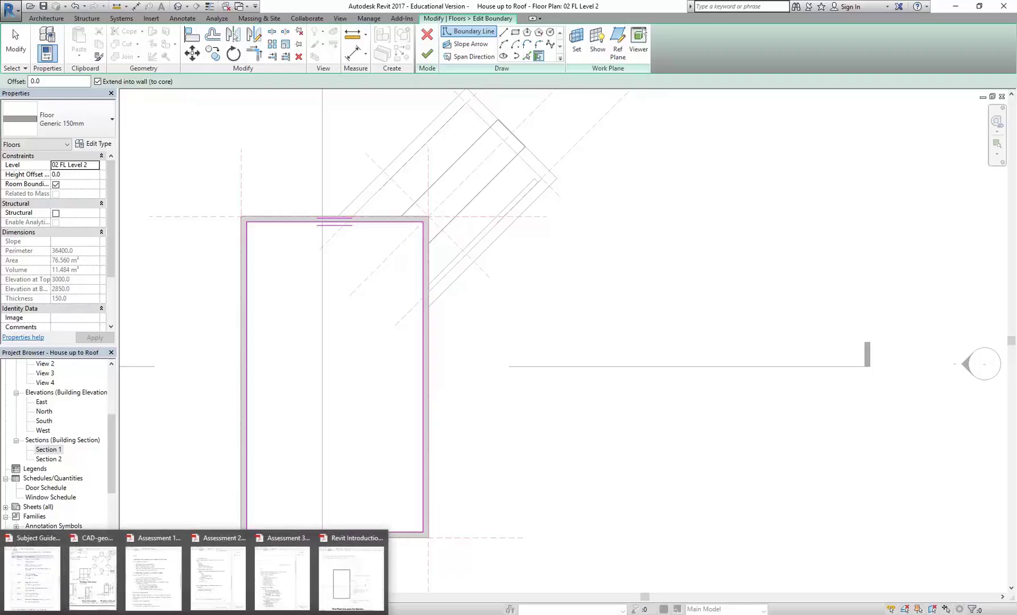
left_click(362, 569)
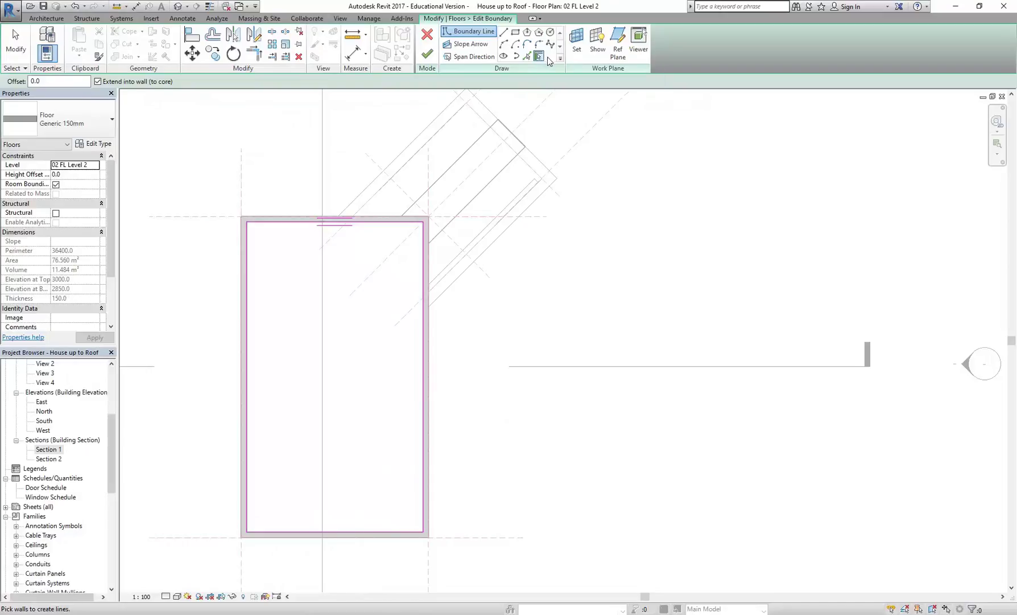
left_click(507, 34)
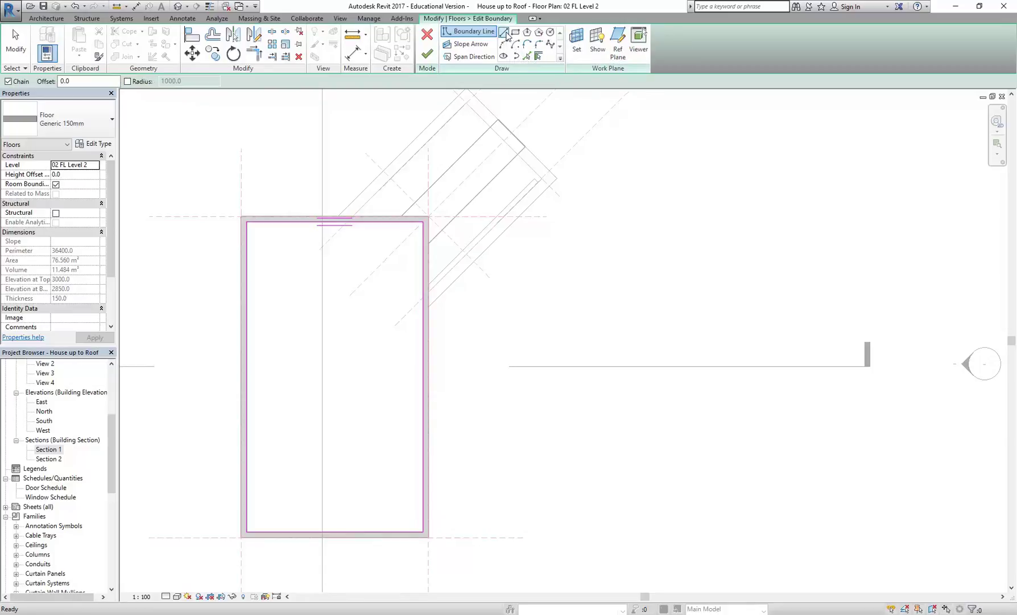
Draw a 2000 mm horizontal line out from the floor's right edge.
left_click(423, 479)
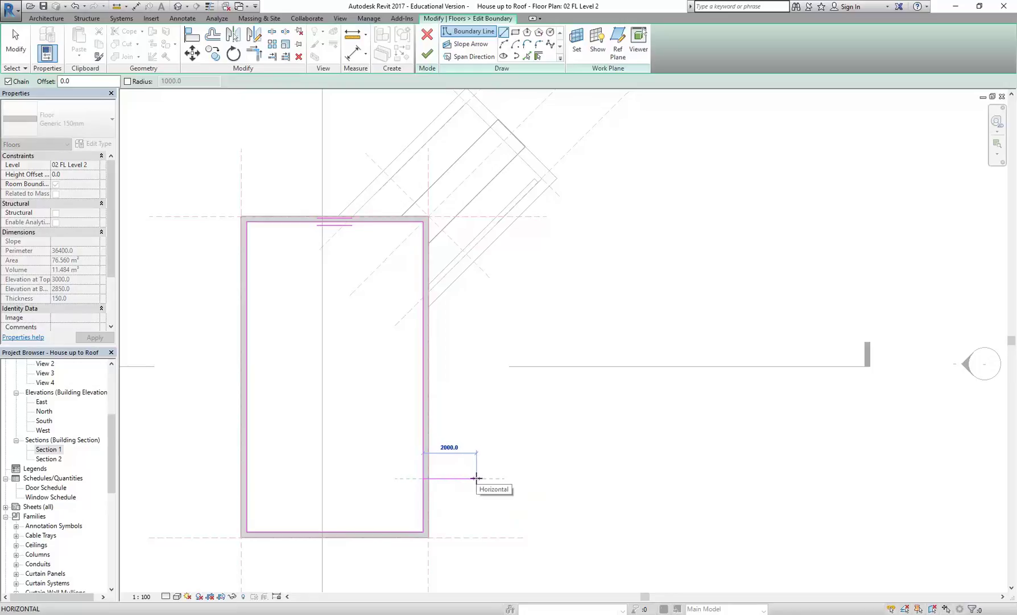
left_click(476, 478)
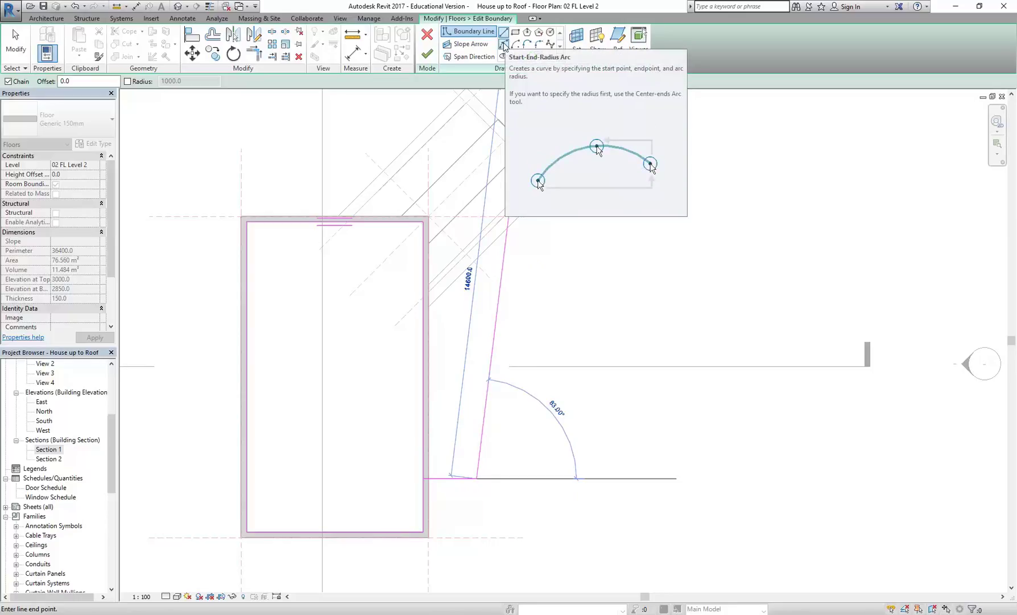
Draw a Start-End-Radius arc from the line's end to a point straight above, curving outward.
left_click(504, 46)
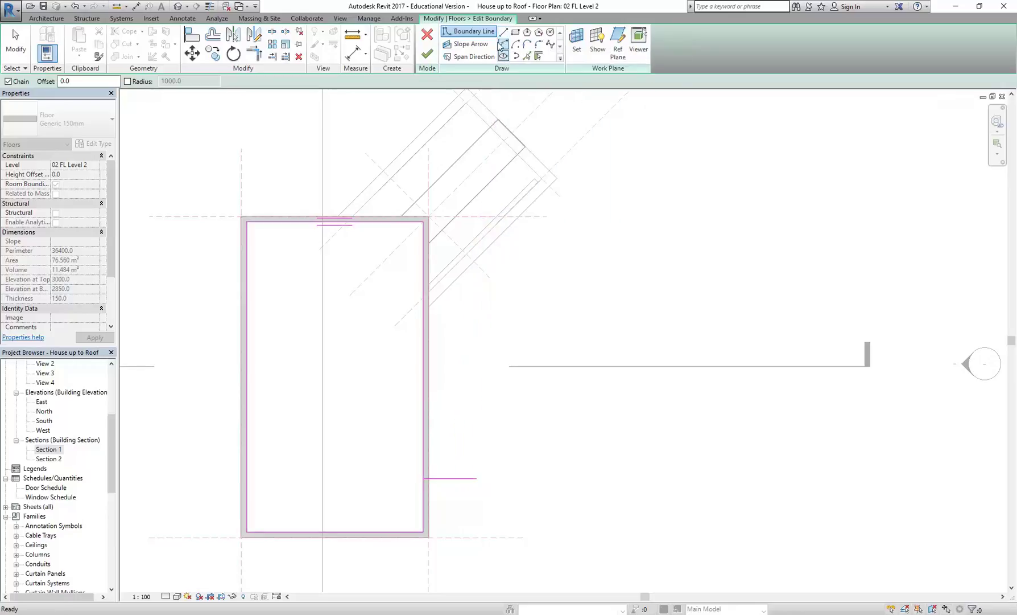
left_click(504, 46)
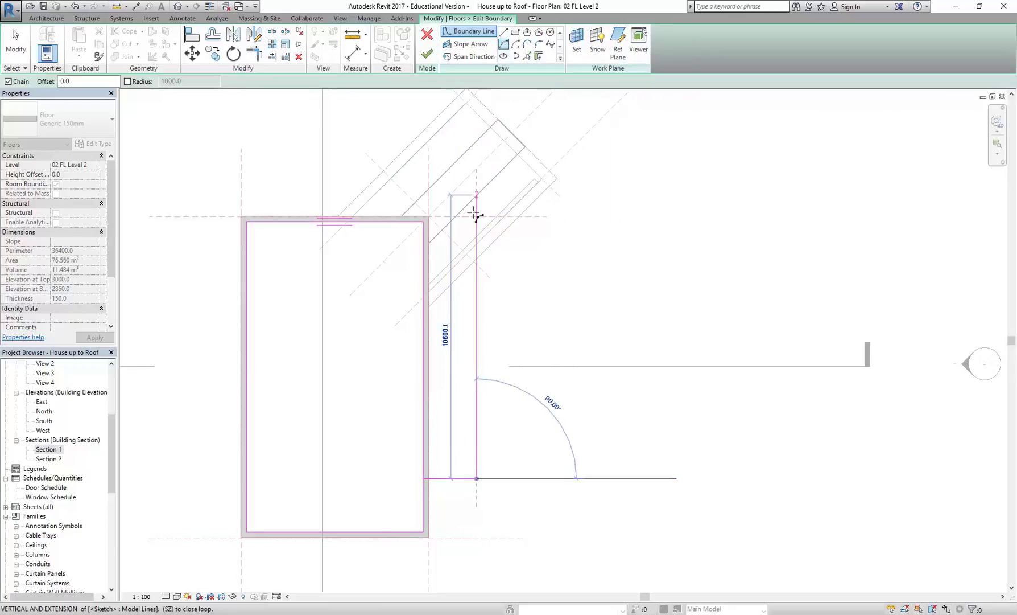
left_click(477, 356)
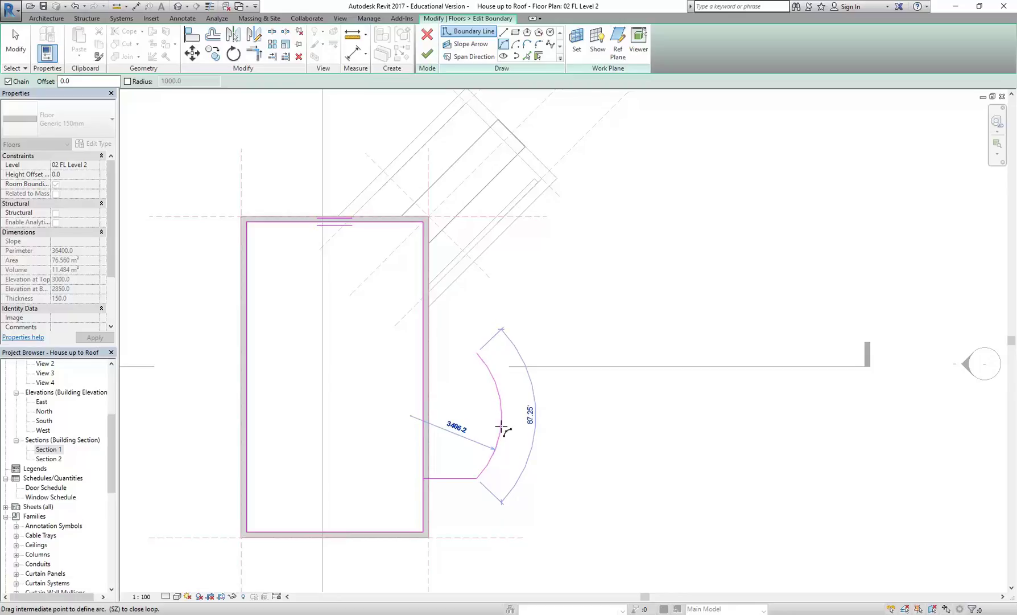
left_click(505, 427)
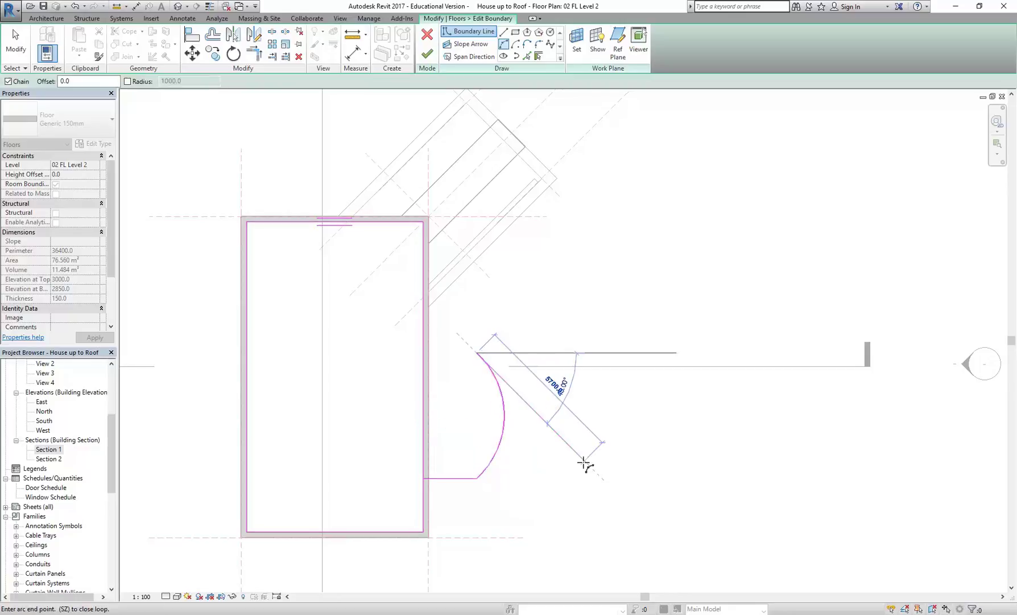
Draw a straight horizontal line from the arc's top back to the floor's right edge.
left_click(504, 32)
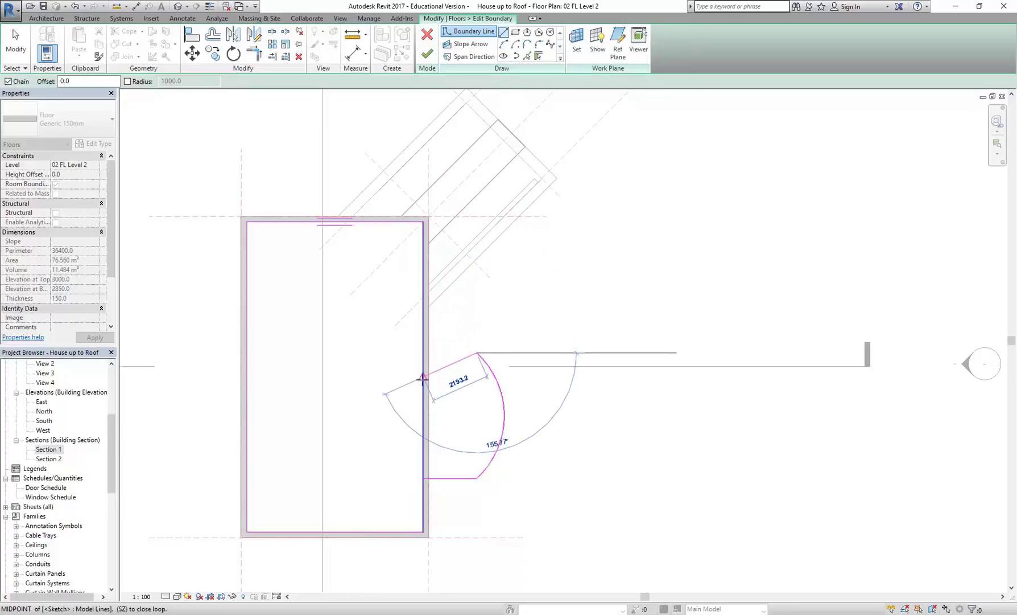
scroll(413, 365, "up", 3)
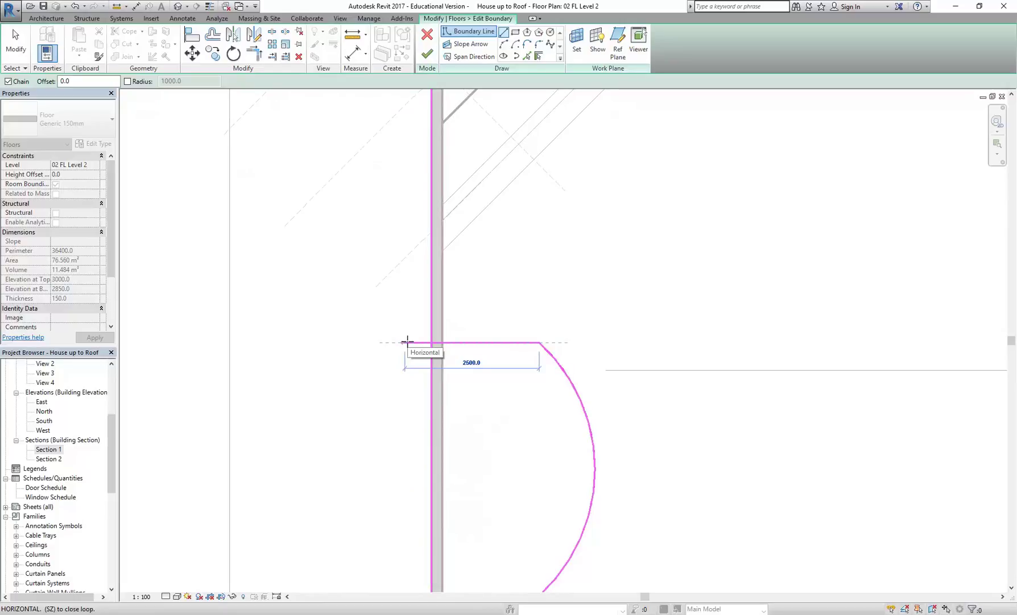
left_click(430, 342)
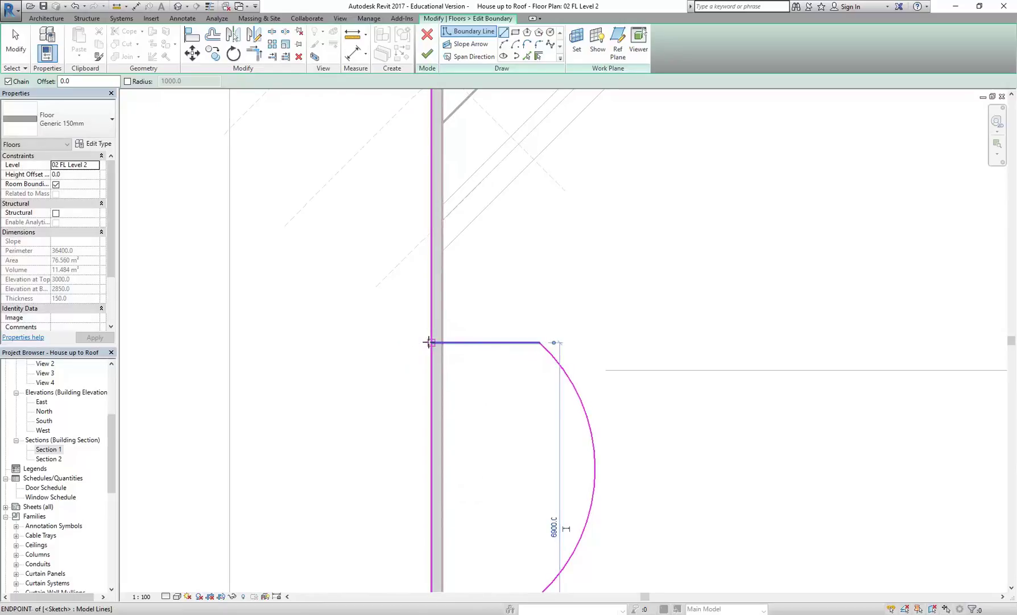
scroll(342, 438, "down", 4)
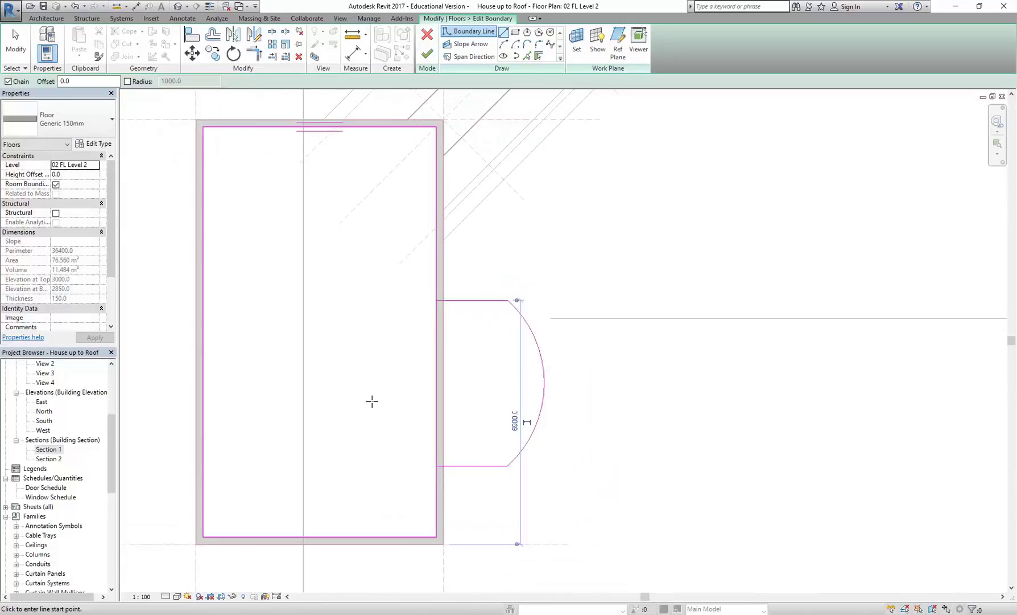
middle_click_drag(371, 401, 340, 404)
scroll(341, 404, "up", 1)
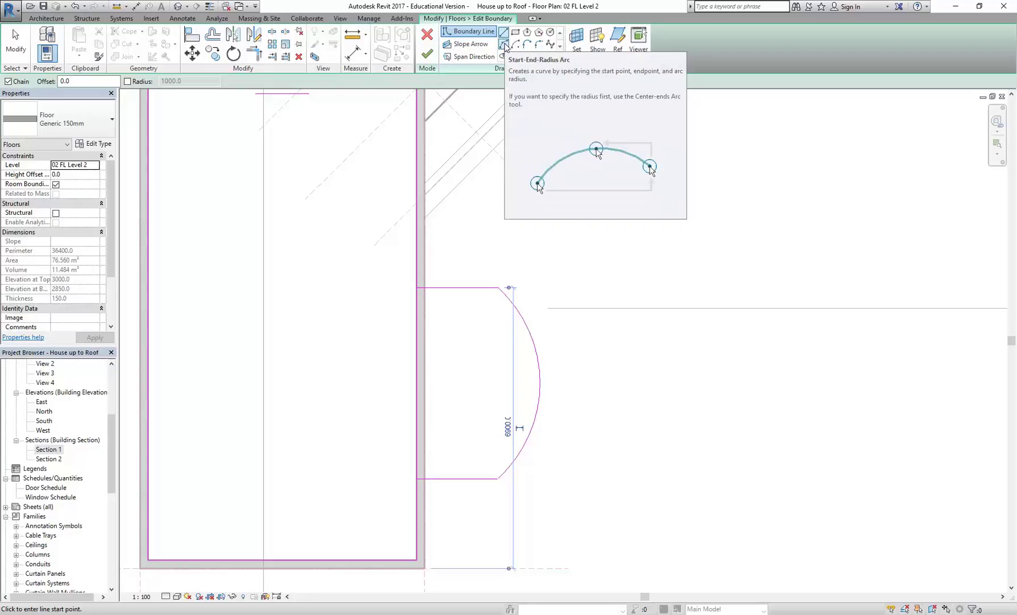
scroll(404, 375, "up", 1)
scroll(367, 353, "up", 1)
scroll(363, 347, "up", 2)
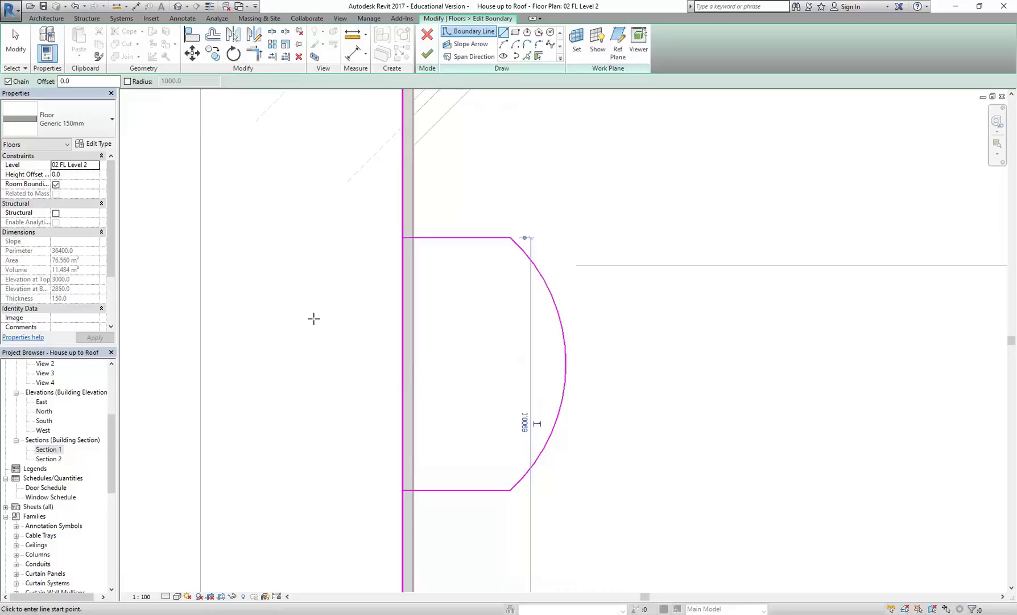
mouse_move(320, 329)
middle_mouse_down()
mouse_move(336, 348)
mouse_move(325, 341)
middle_mouse_up()
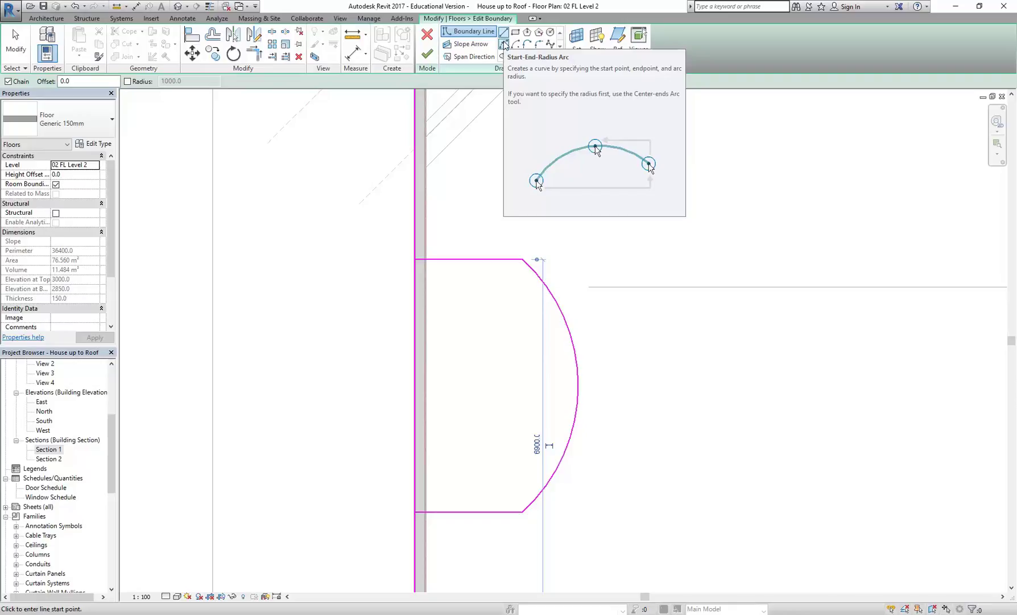
middle_click_drag(391, 348, 377, 336)
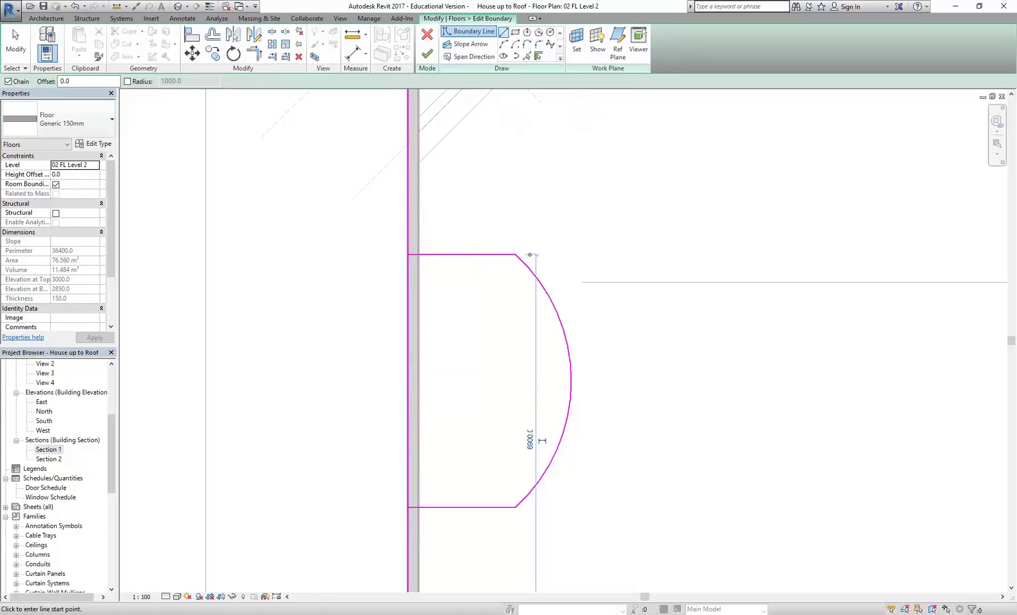
mouse_move(194, 612)
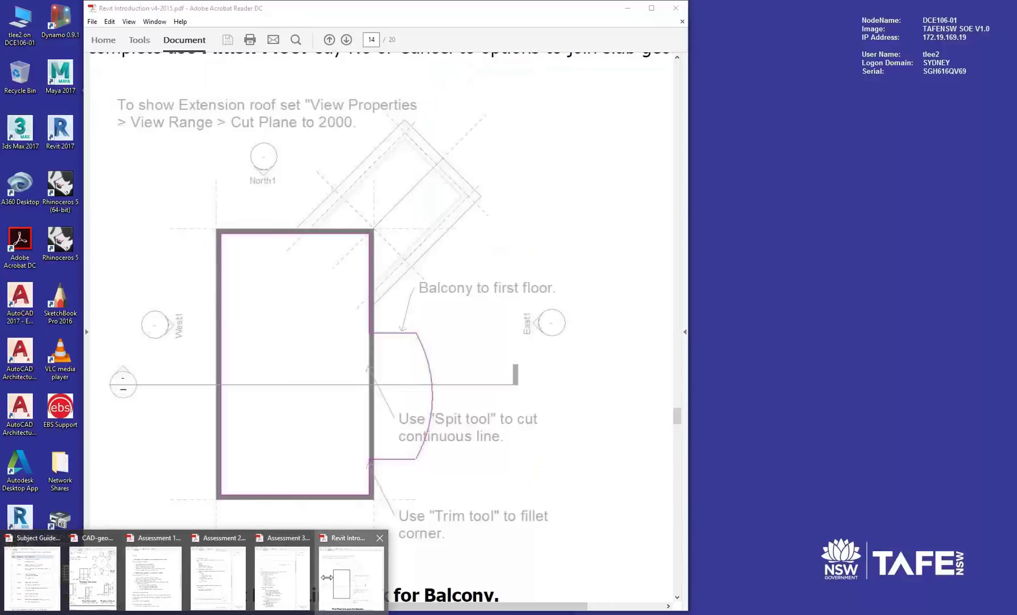
left_click(327, 577)
left_click_drag(395, 431, 353, 392)
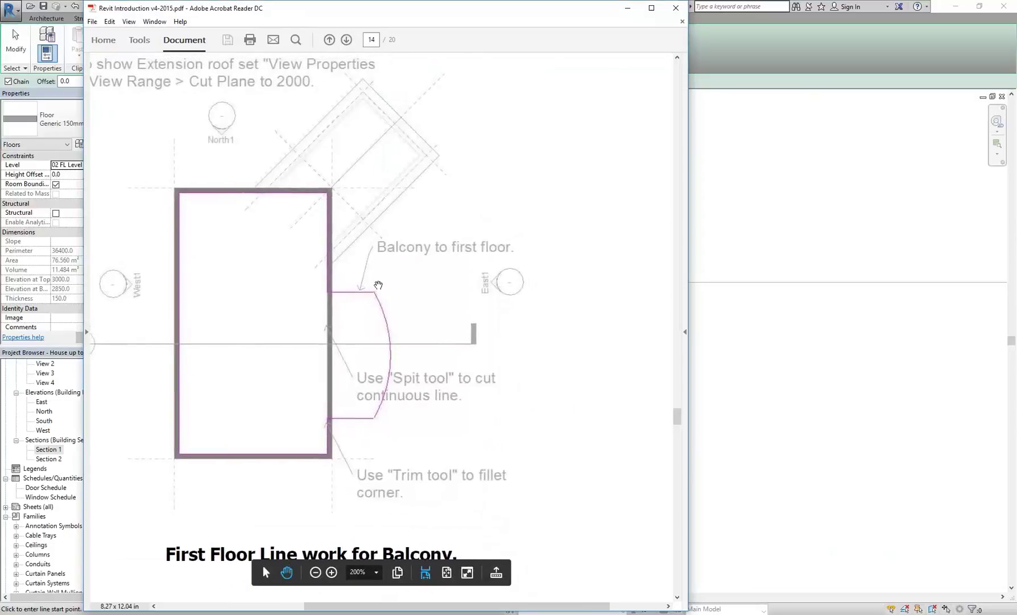
left_click(331, 572)
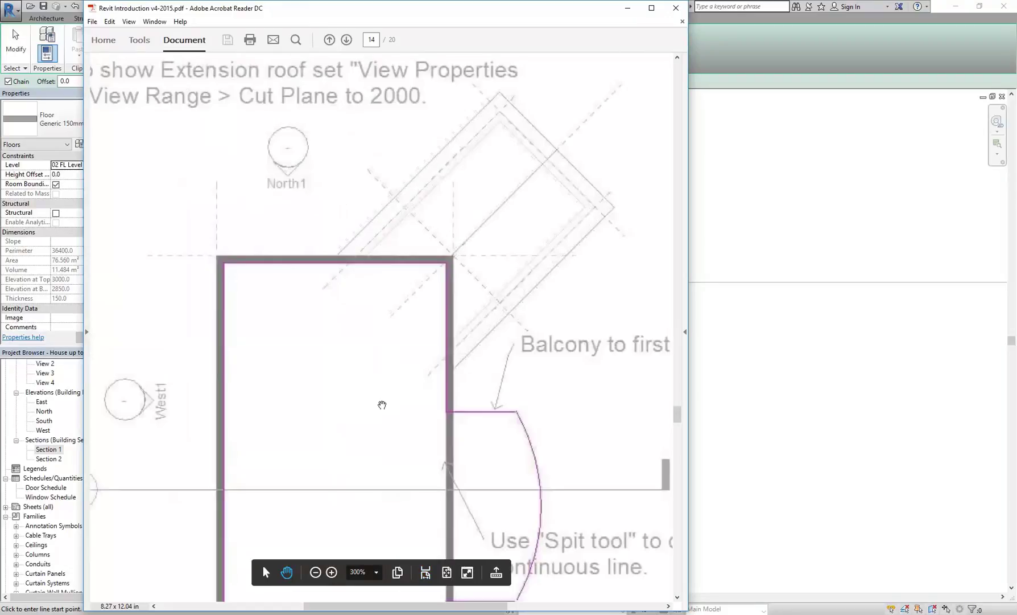
left_click_drag(417, 461, 240, 268)
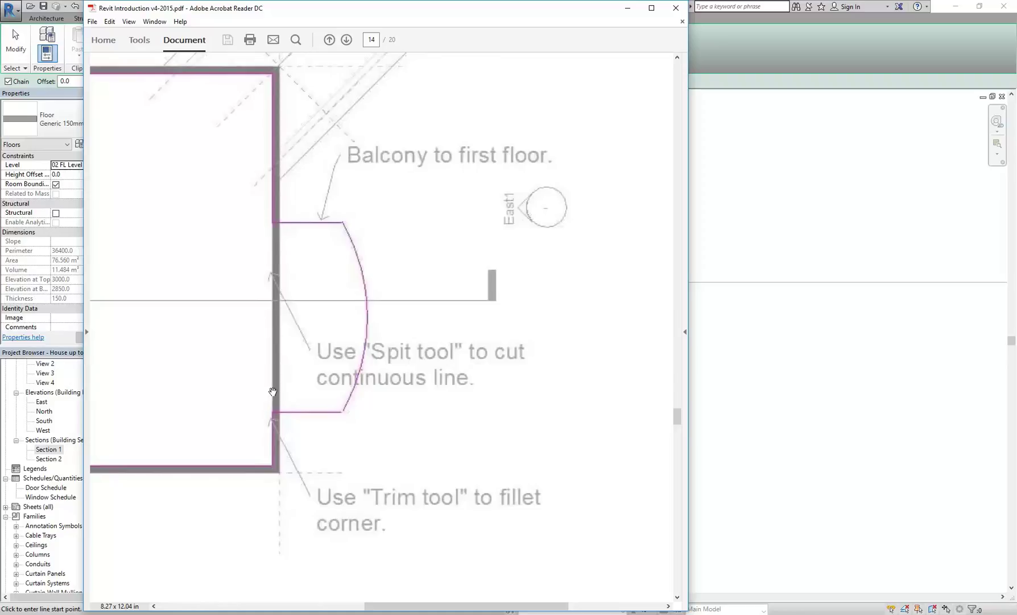
left_click(756, 474)
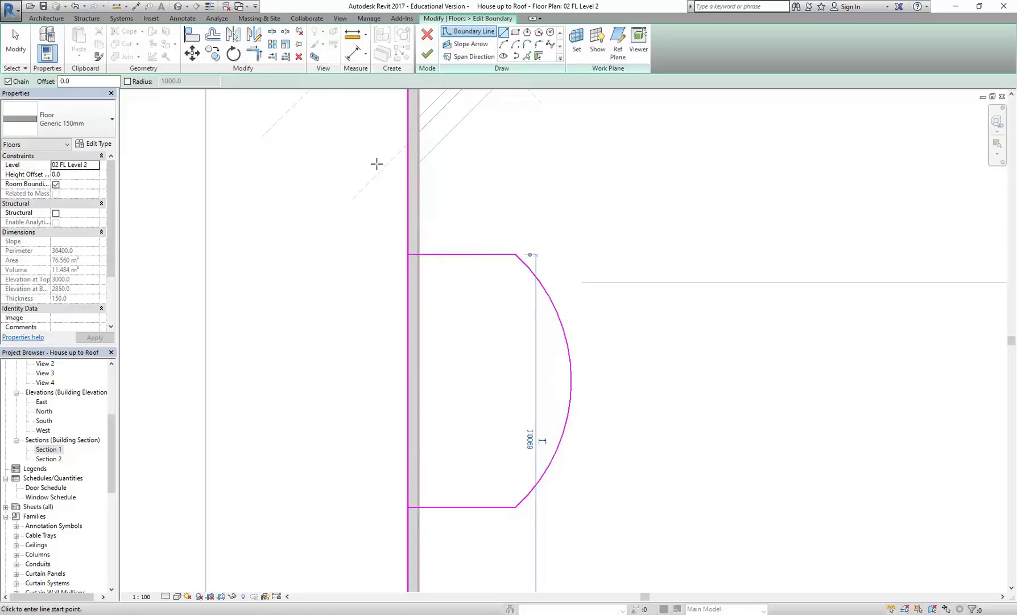
Use Split Element to cut the right-edge vertical boundary line at the balcony's midpoint.
left_click(273, 31)
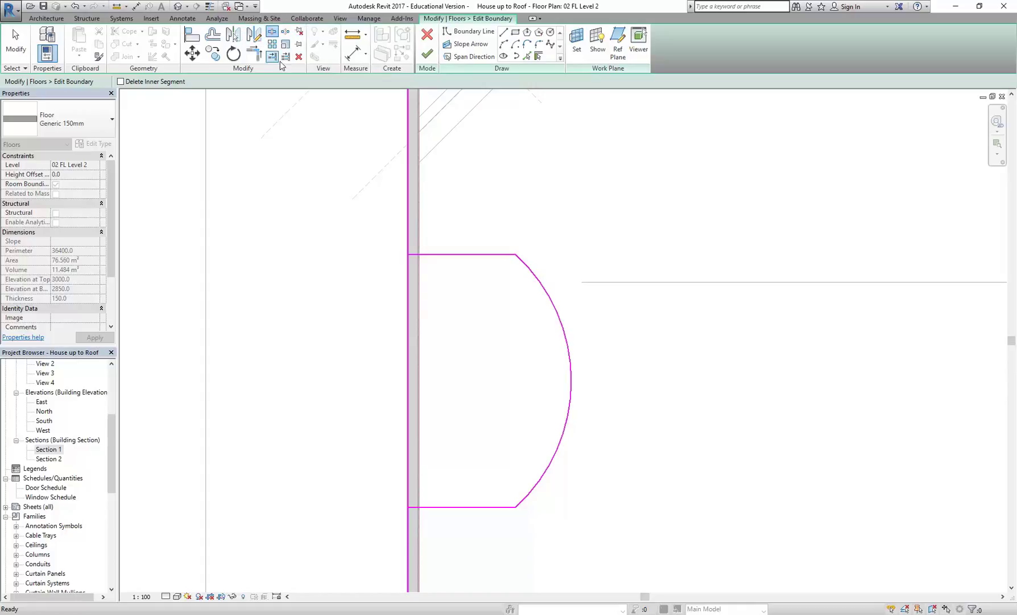
left_click(273, 32)
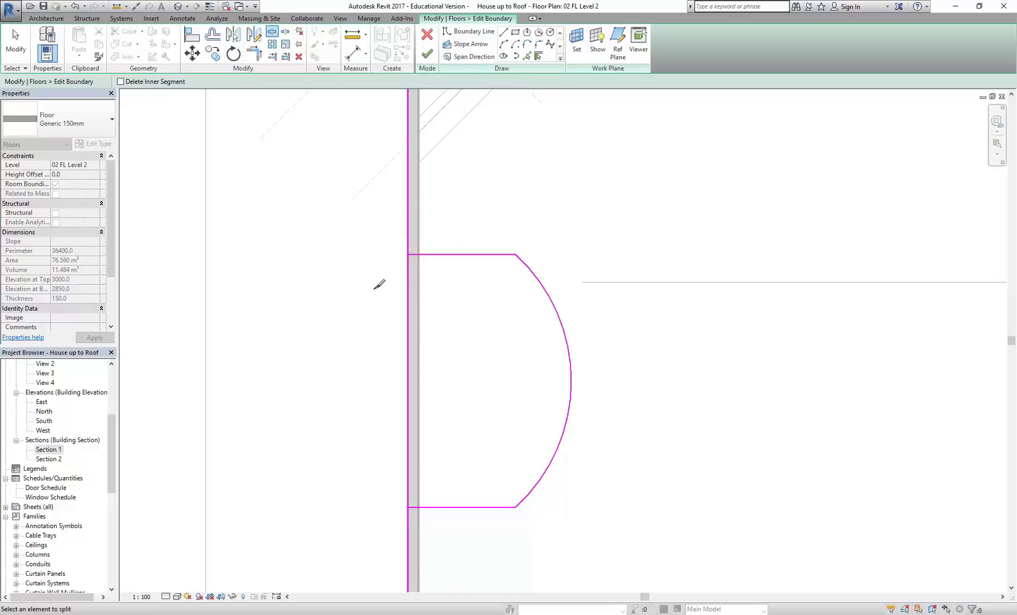
left_click(408, 368)
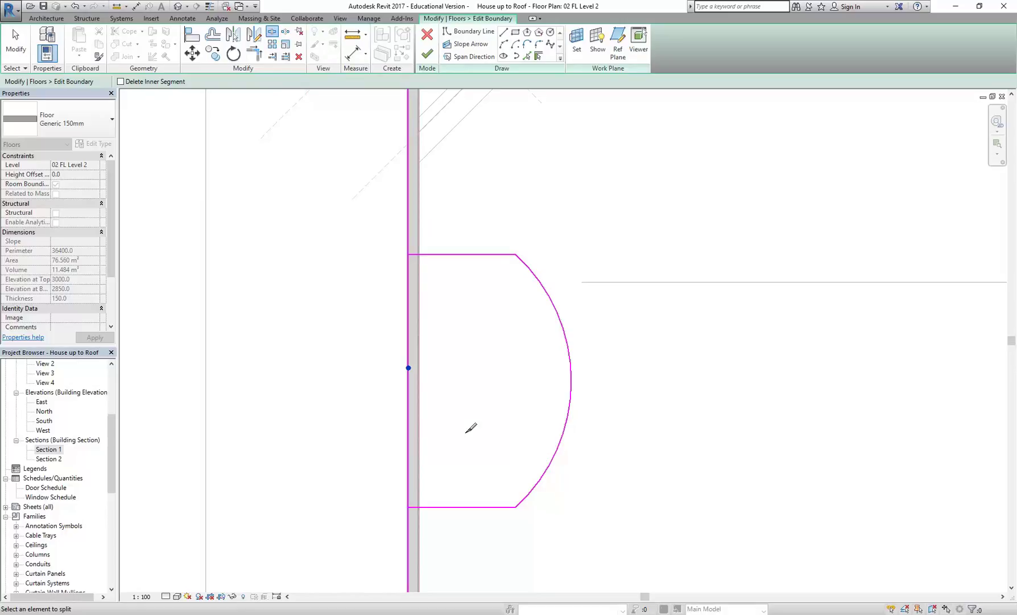
Trim/Extend to Corner the upper and lower wall-side pieces to the balcony's top and bottom lines.
left_click(253, 55)
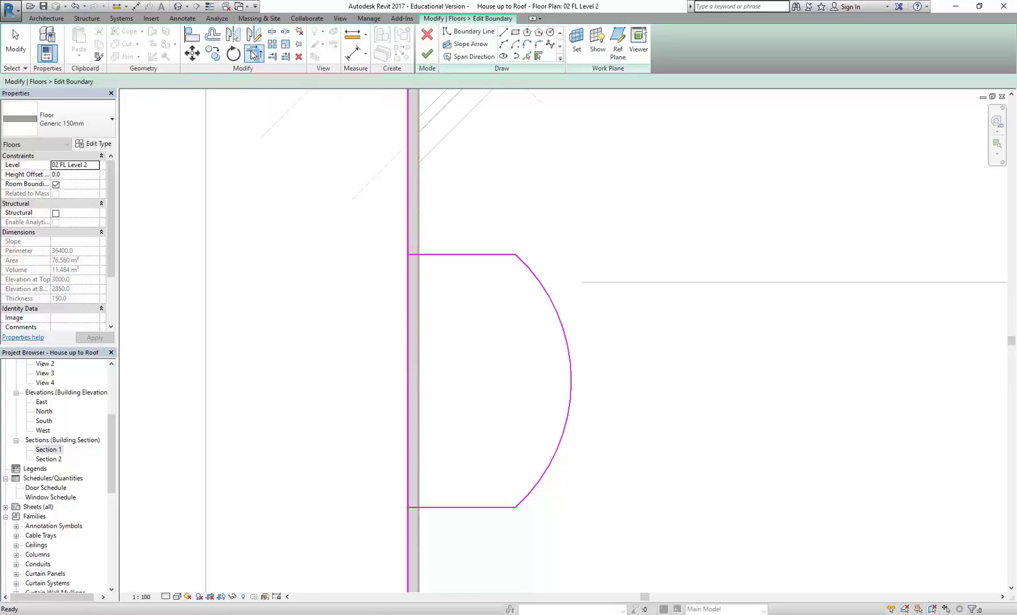
left_click(408, 204)
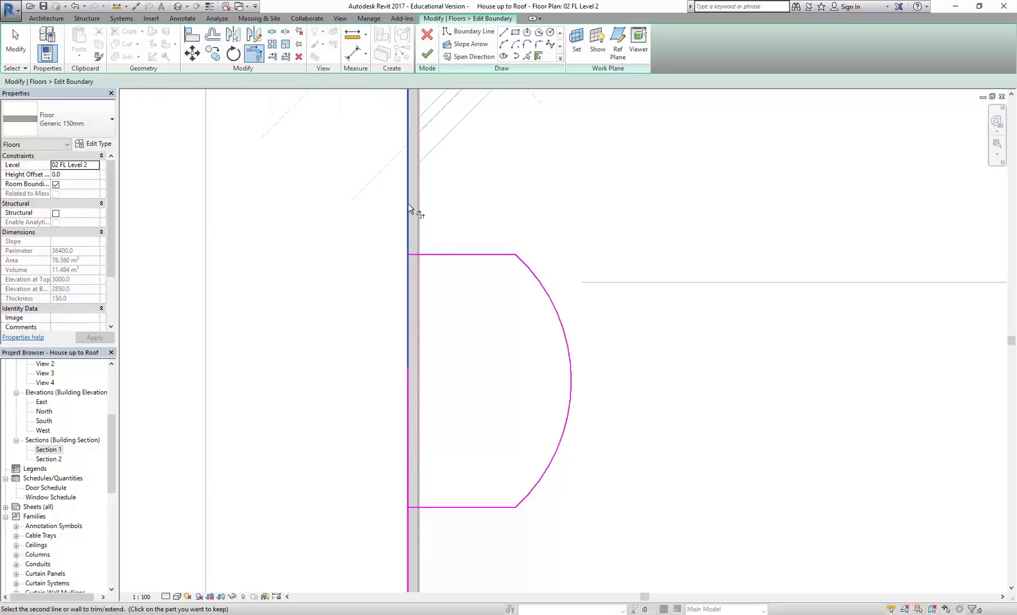
left_click(448, 254)
left_click(409, 535)
left_click(450, 508)
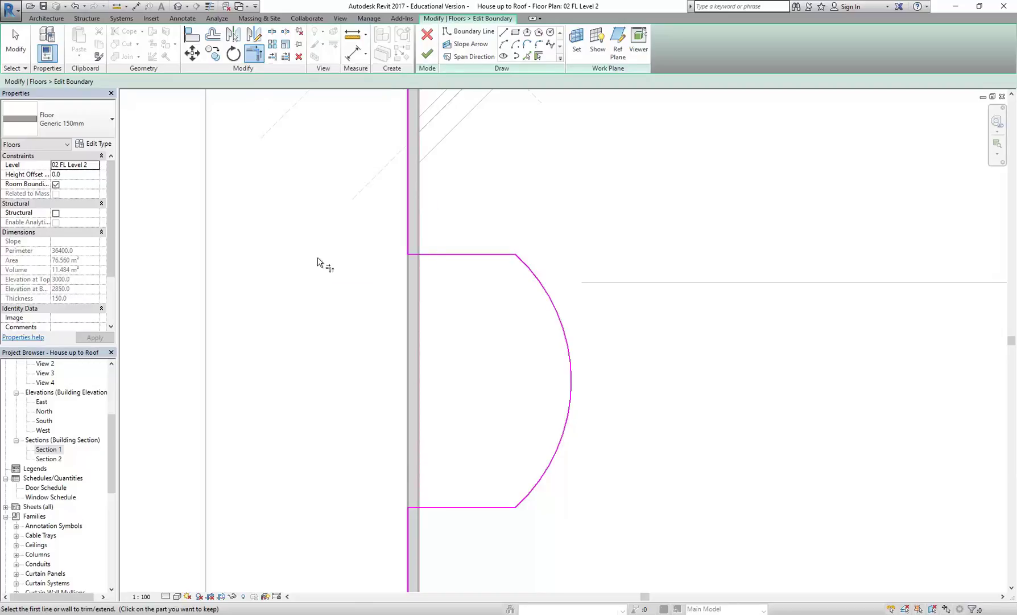
scroll(447, 284, "down", 5)
middle_click_drag(448, 284, 428, 354)
scroll(452, 311, "down", 3)
scroll(428, 354, "up", 1)
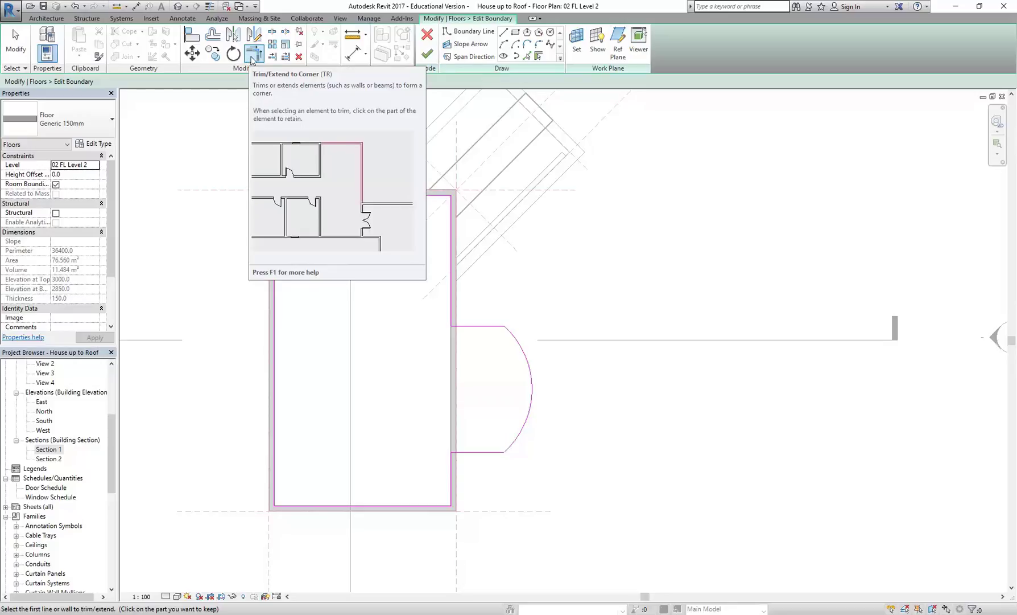
scroll(459, 367, "up", 3)
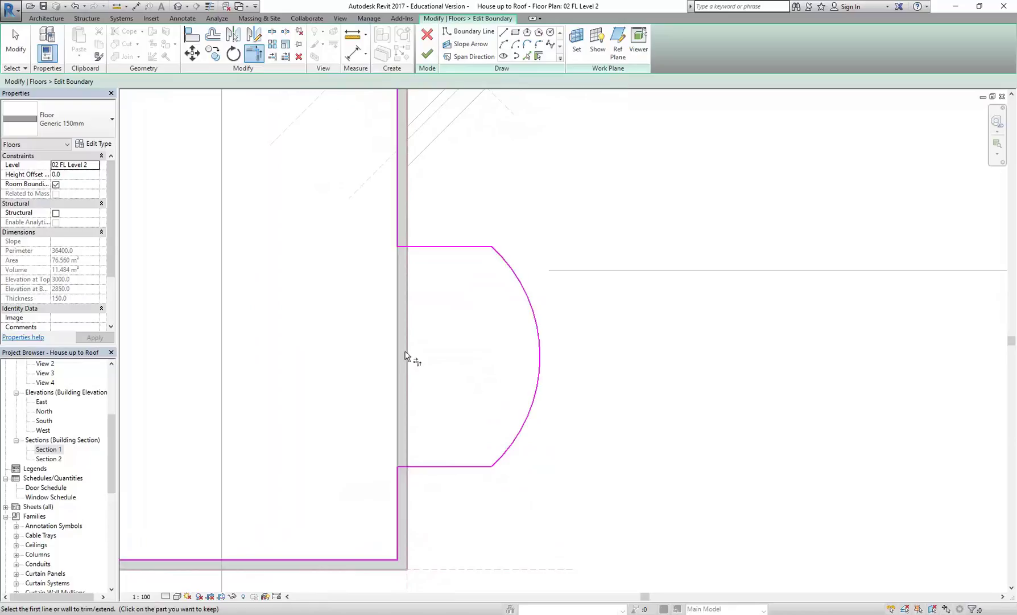
scroll(277, 323, "down", 1)
middle_click_drag(277, 323, 354, 332)
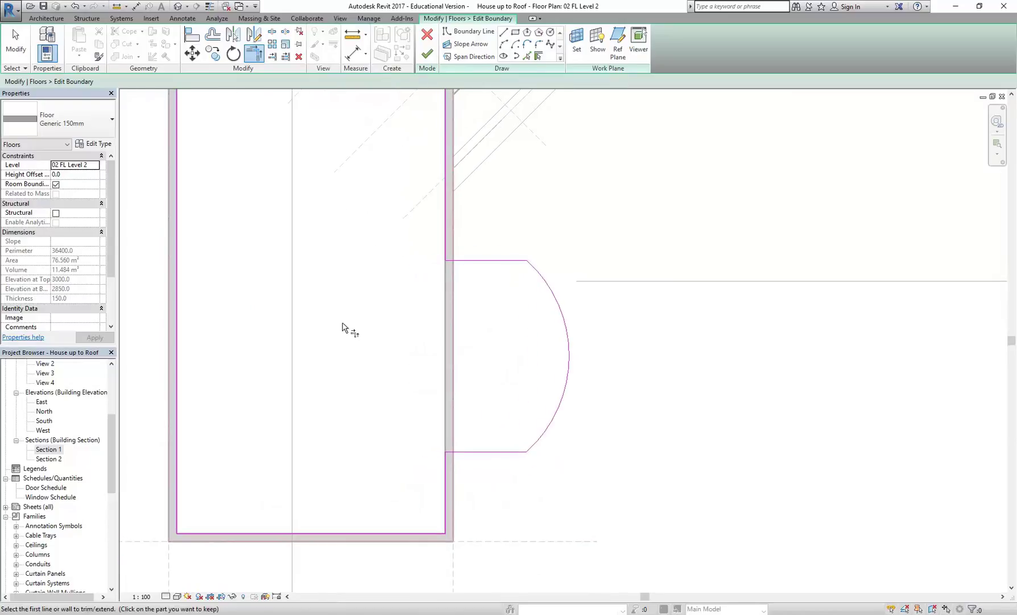
Finish the floor sketch, answer No to attaching walls, and view the slab in {3D}.
left_click(426, 55)
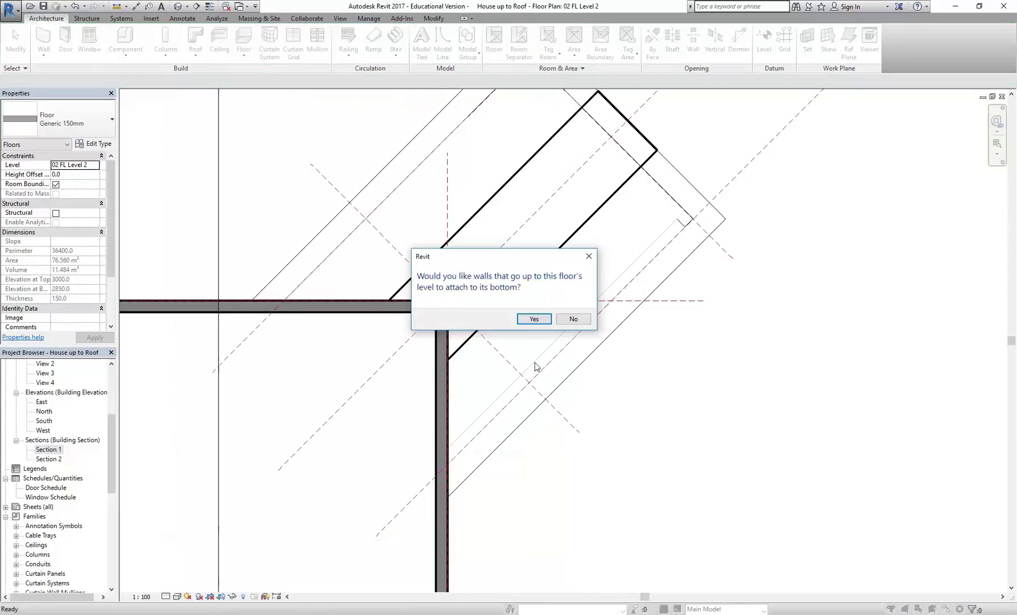
left_click_drag(528, 260, 439, 217)
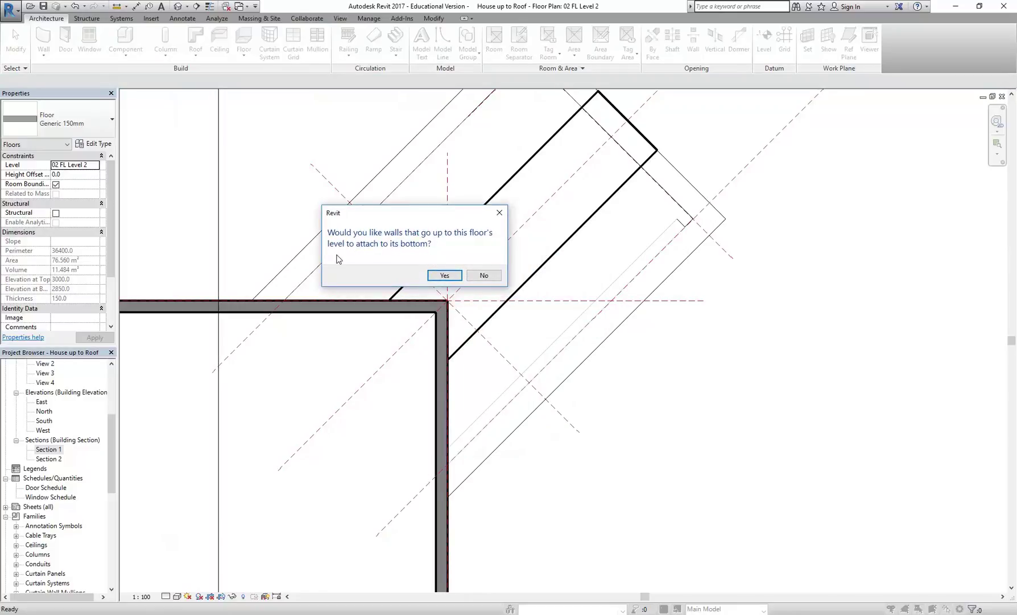
left_click(484, 276)
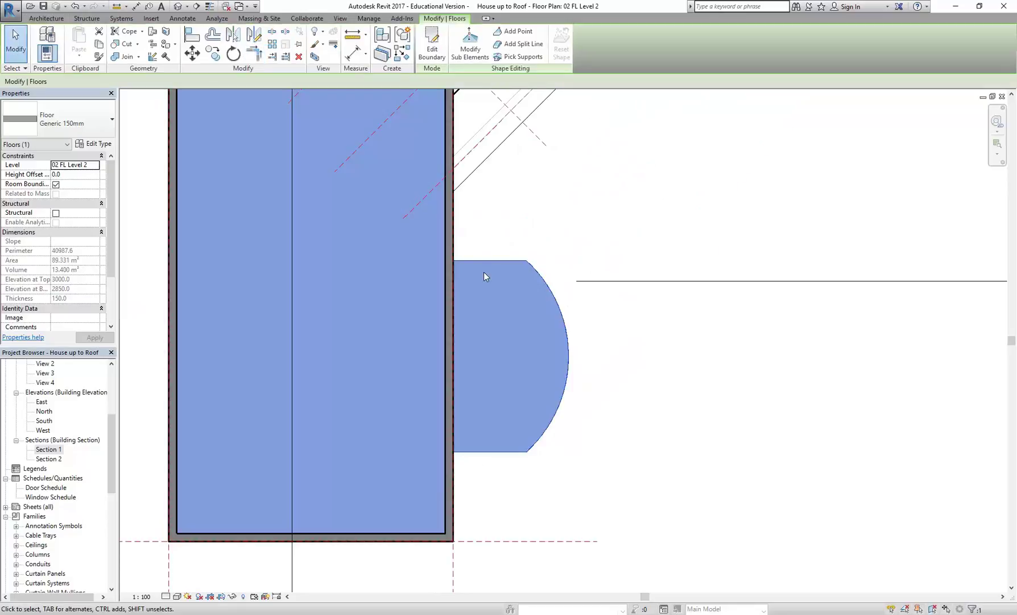
left_click(516, 229)
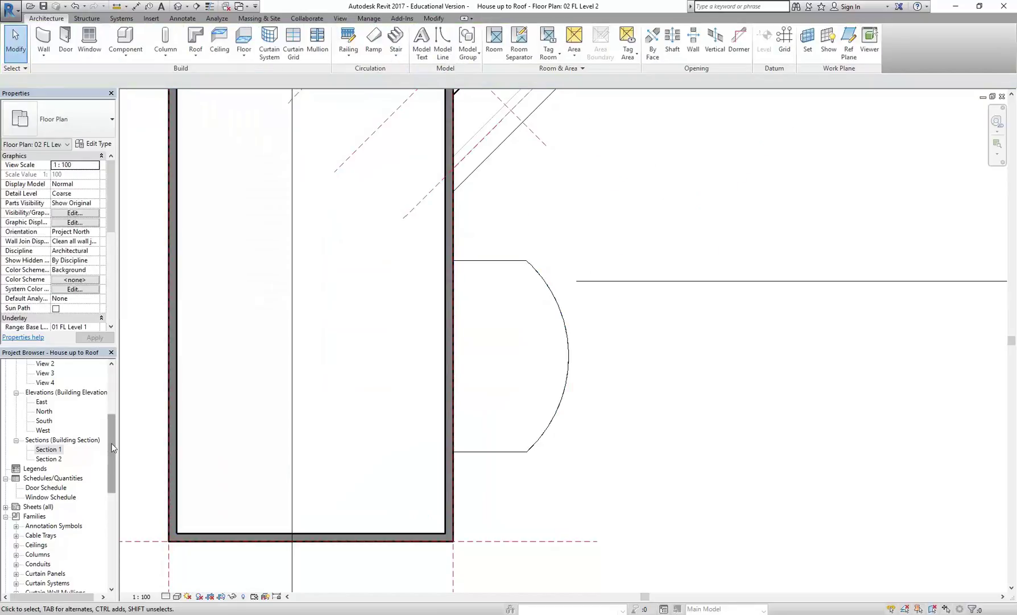
left_click_drag(111, 449, 112, 417)
left_click(48, 545)
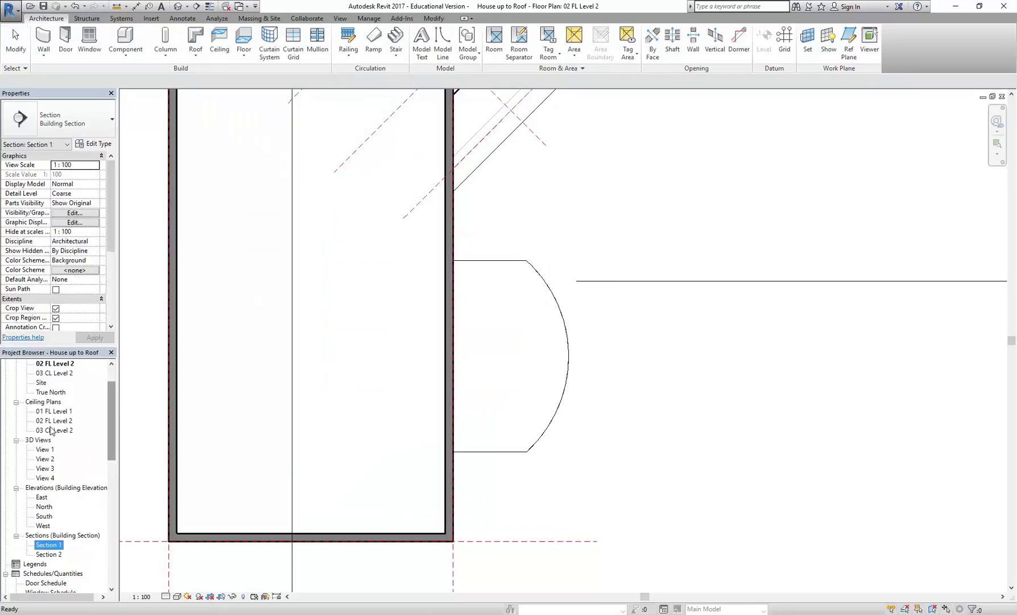
left_click(178, 6)
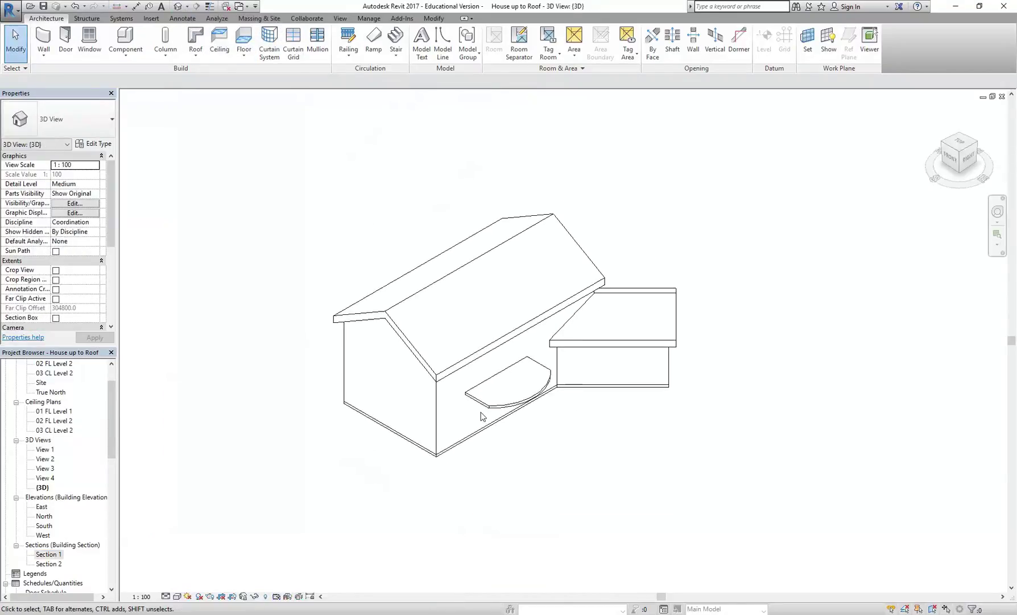
Try attaching the side wall's top to the balcony floor, then orbit to a low frontal view of the curved slab.
scroll(481, 417, "up", 5)
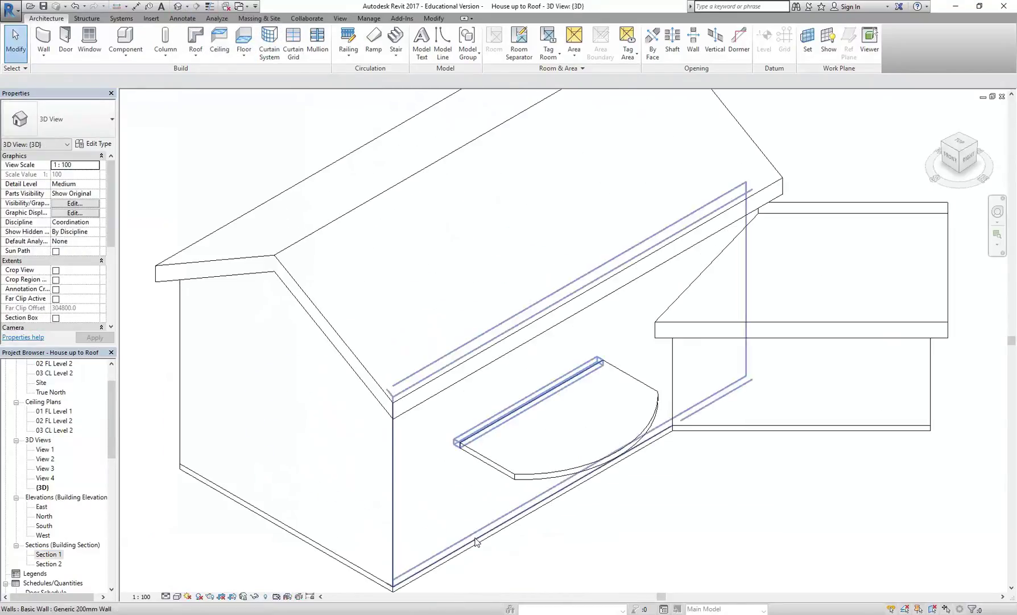
left_click(295, 530)
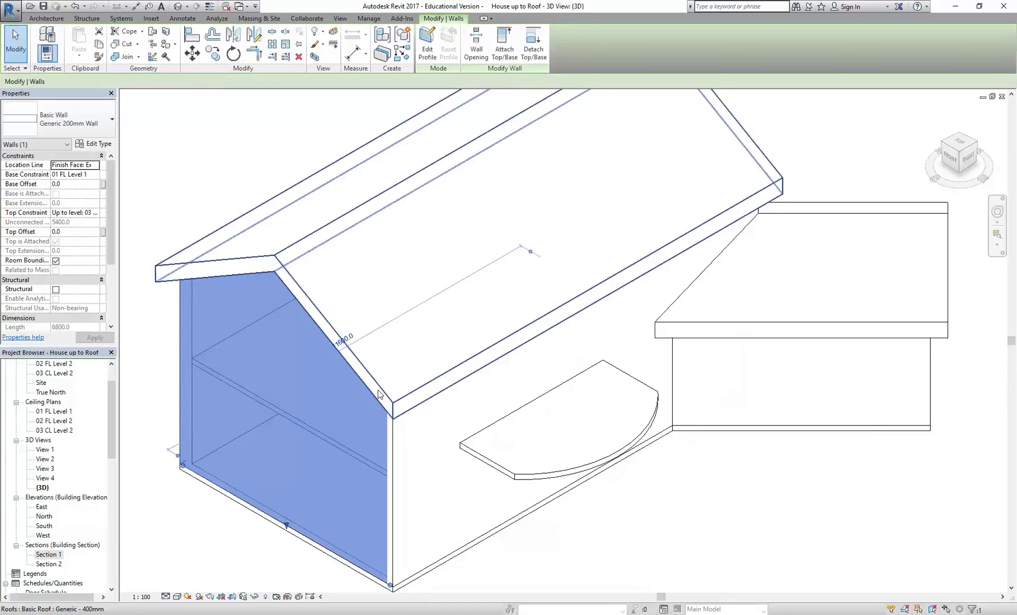
key("Escape")
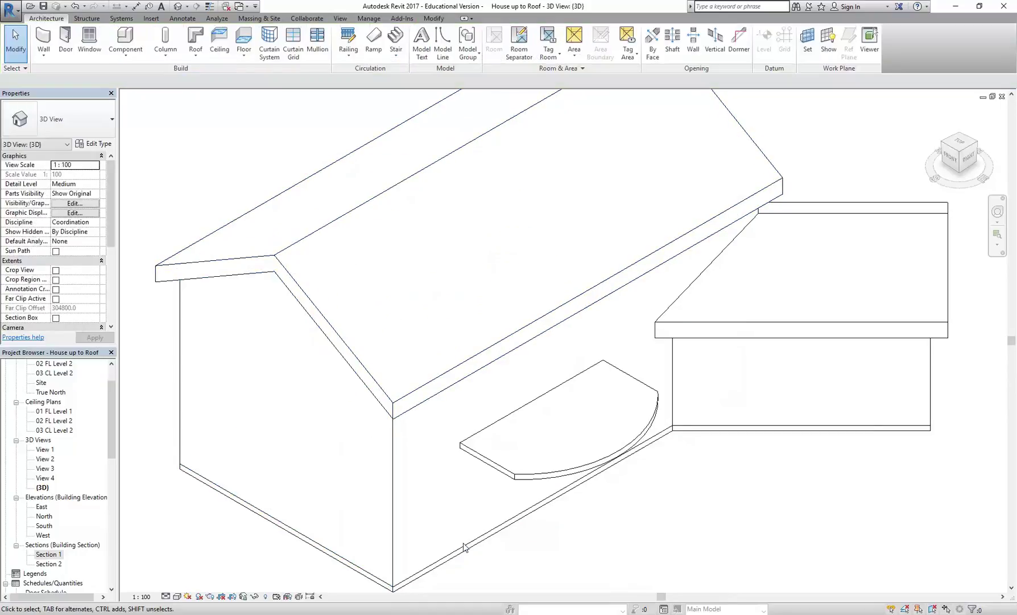
left_click(546, 494)
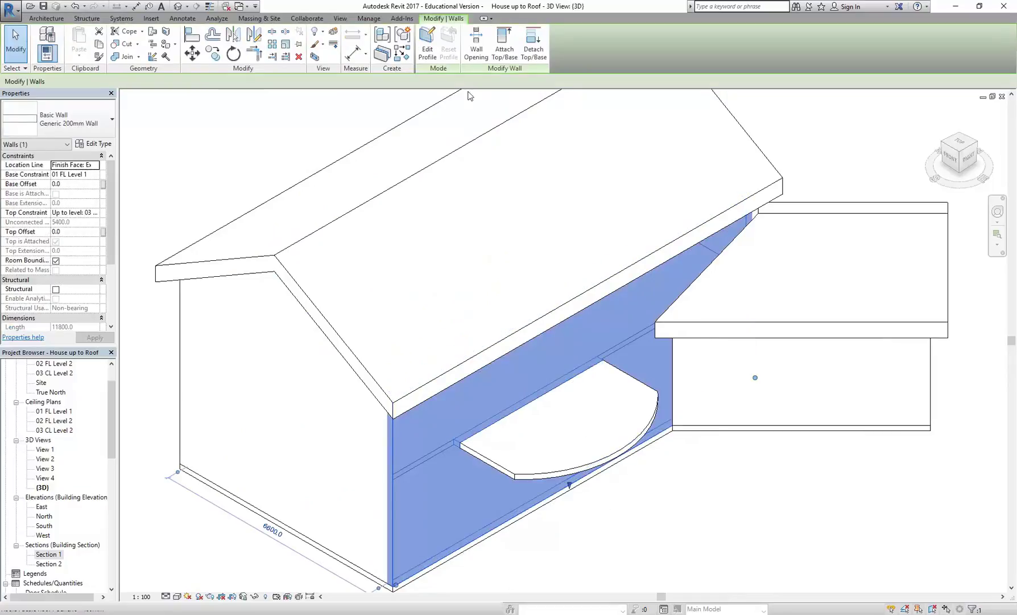
left_click(503, 48)
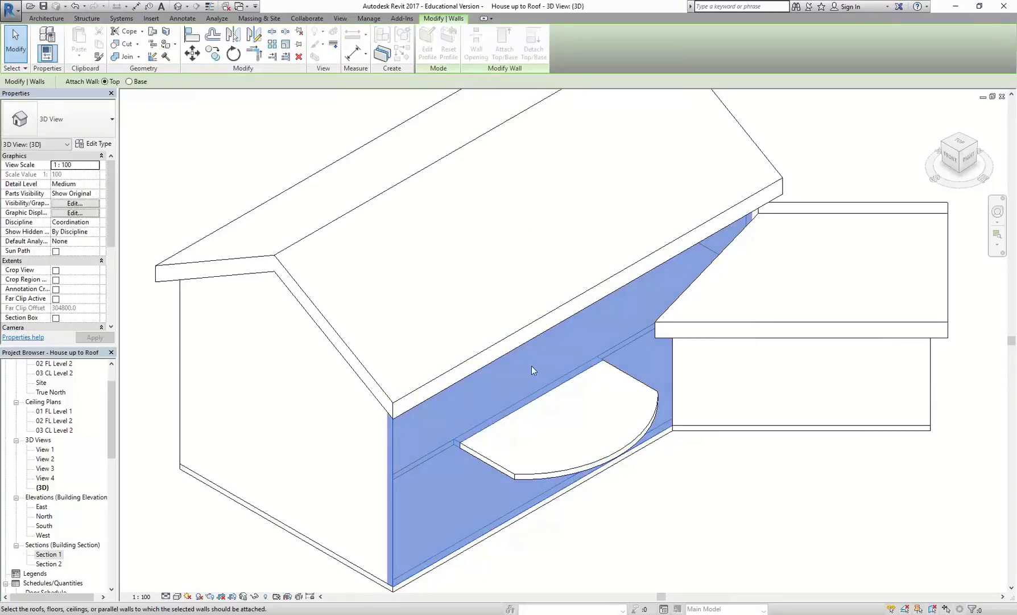
left_click(518, 472)
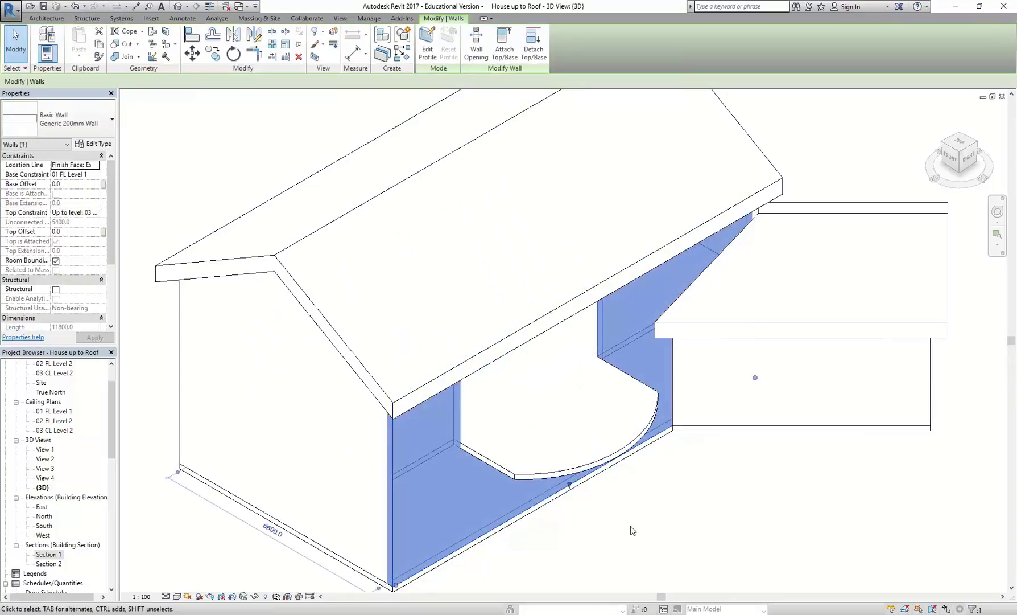
left_click(664, 508)
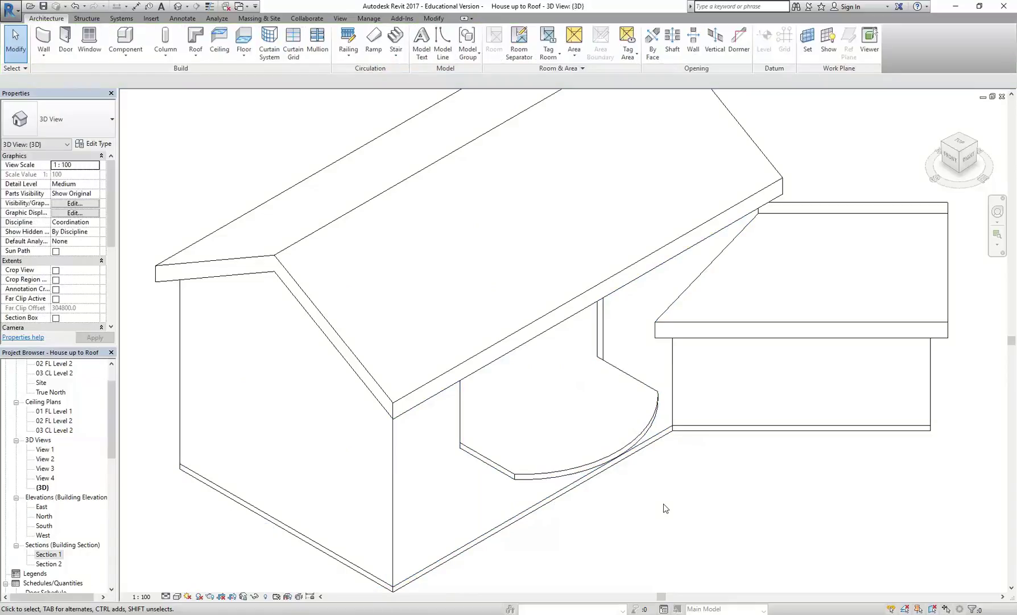
middle_click_drag(487, 400, 478, 291, "shift")
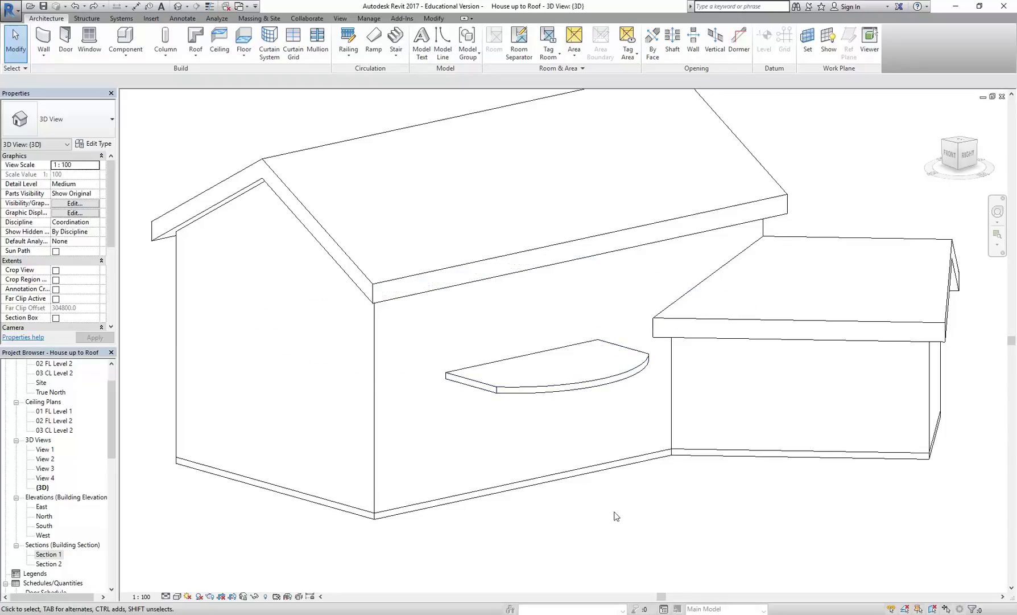
left_click(902, 614)
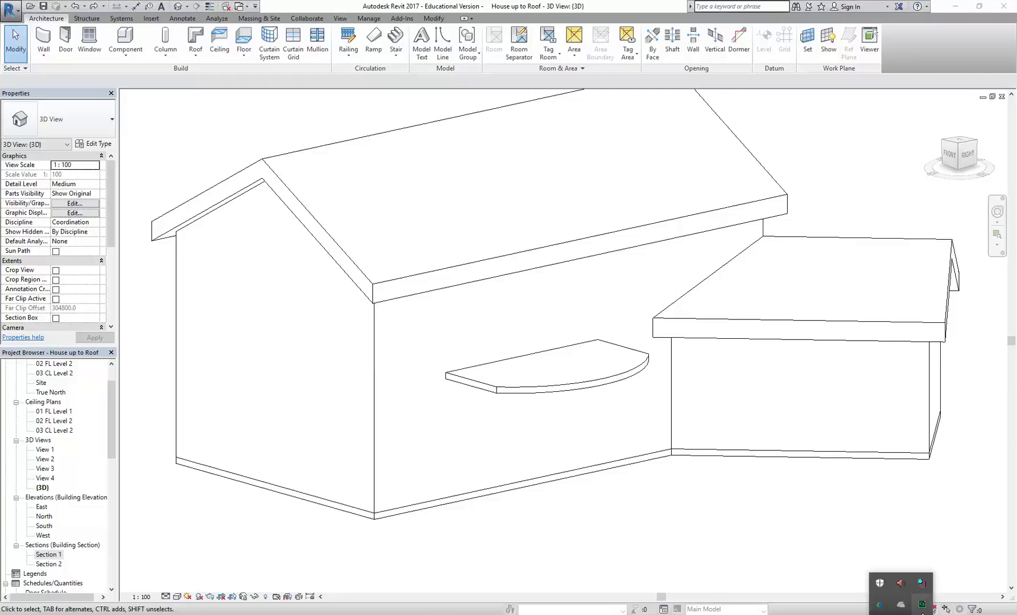